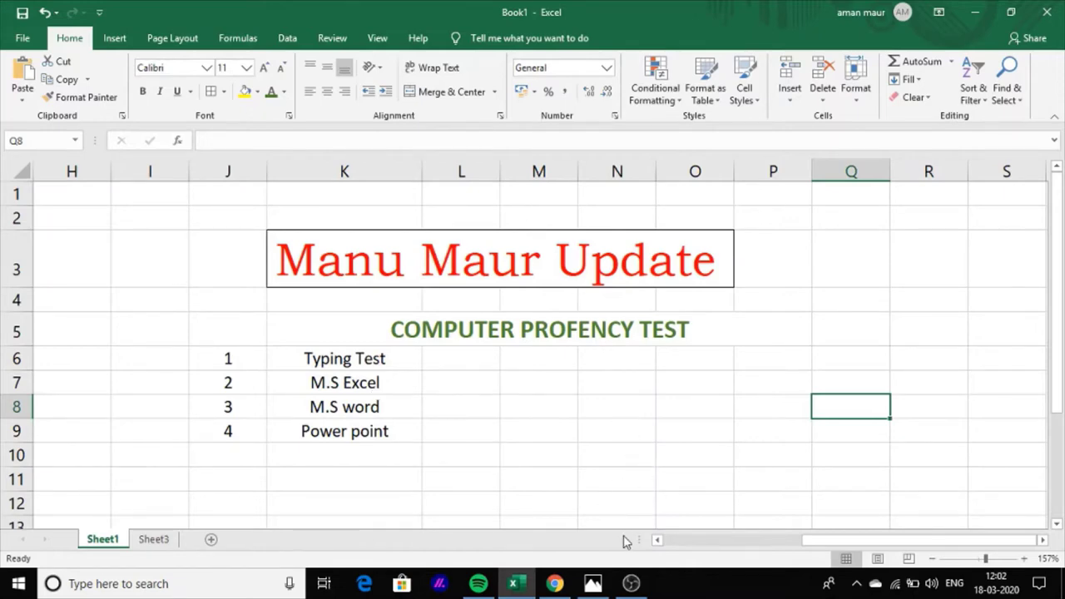
Step: Glance at the assignment screenshot, open the Sheet3 marks table, then view the assignment again
click(594, 582)
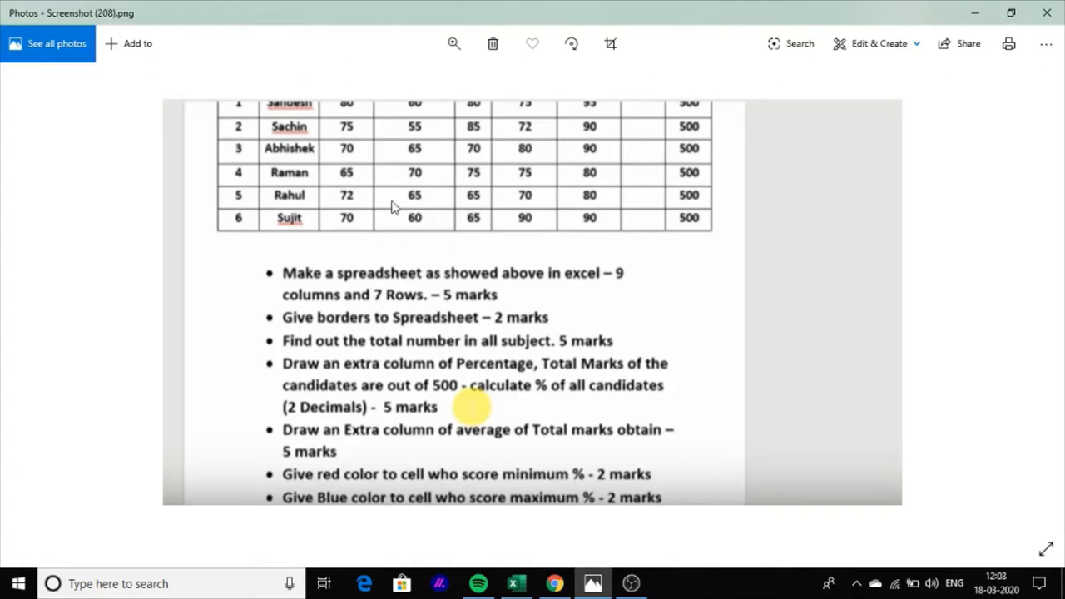
click(516, 583)
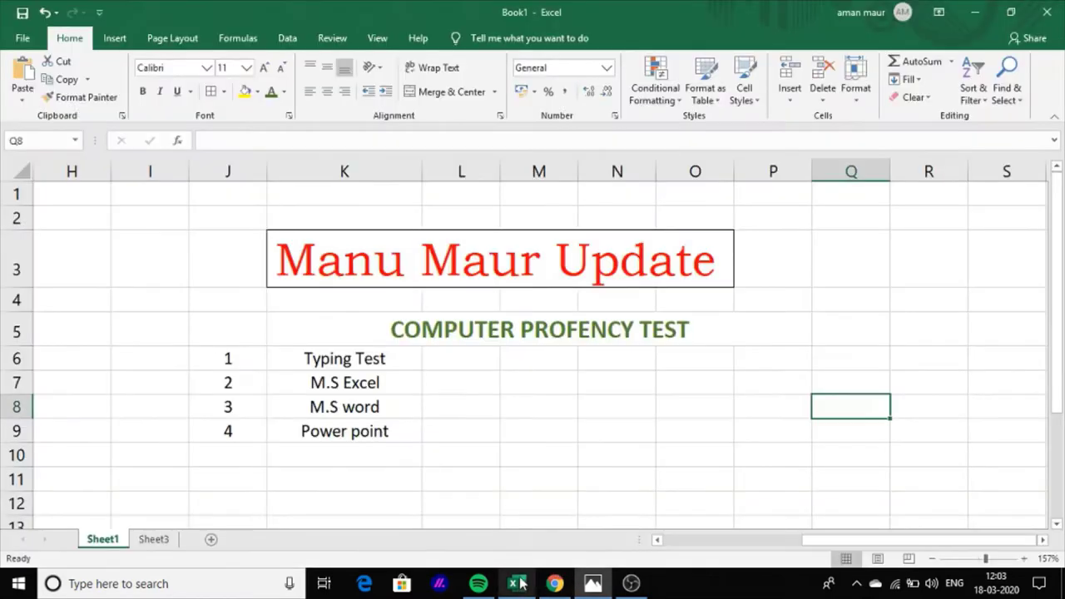
click(153, 541)
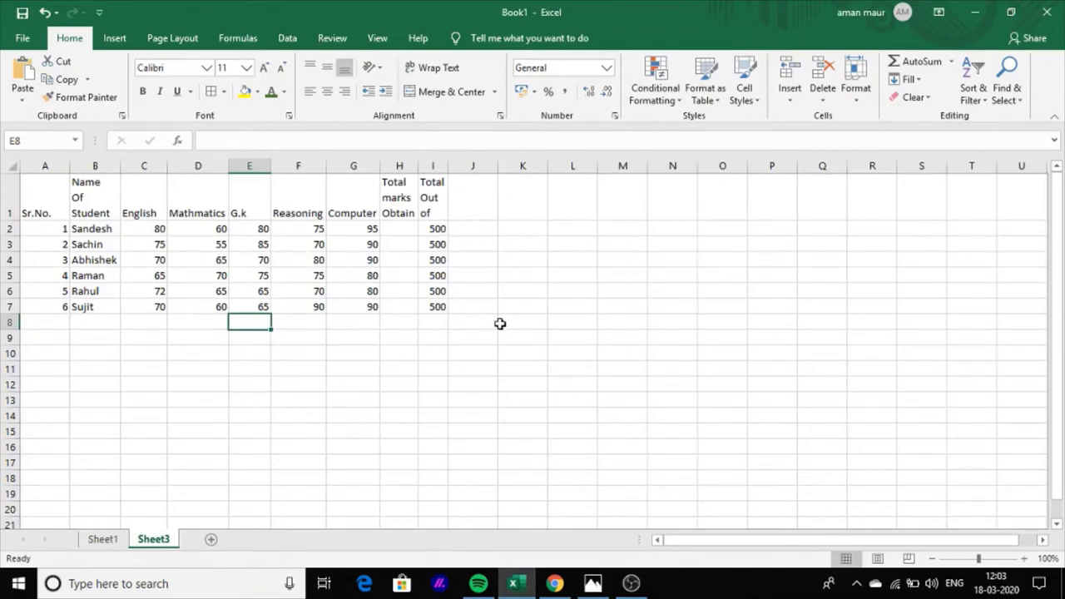
click(593, 584)
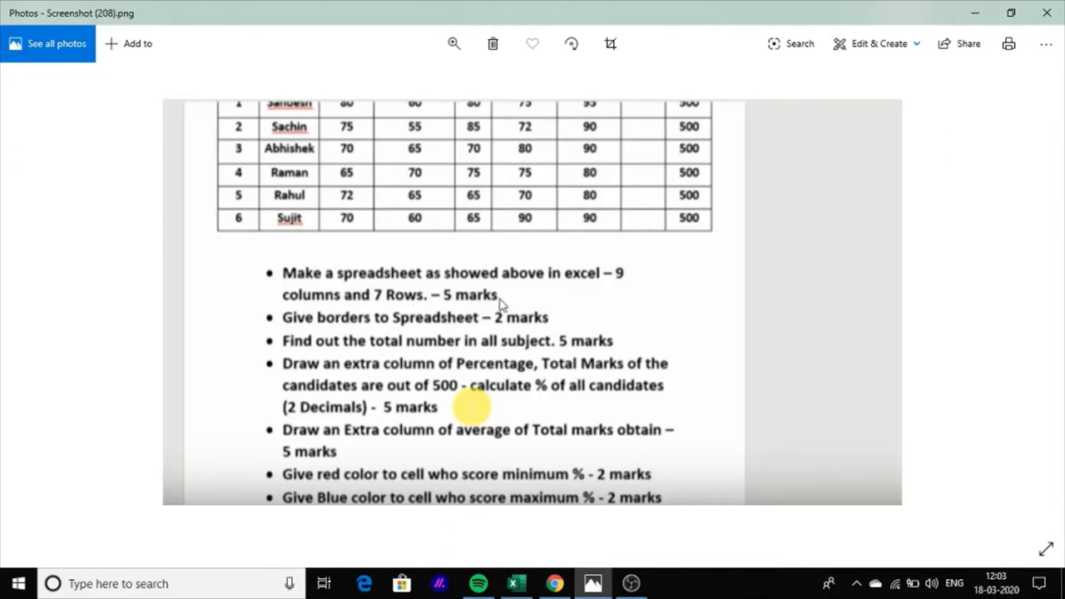
Step: Re-read the assignment instructions in Photos and return to the Sheet3 marks table in Excel
click(516, 585)
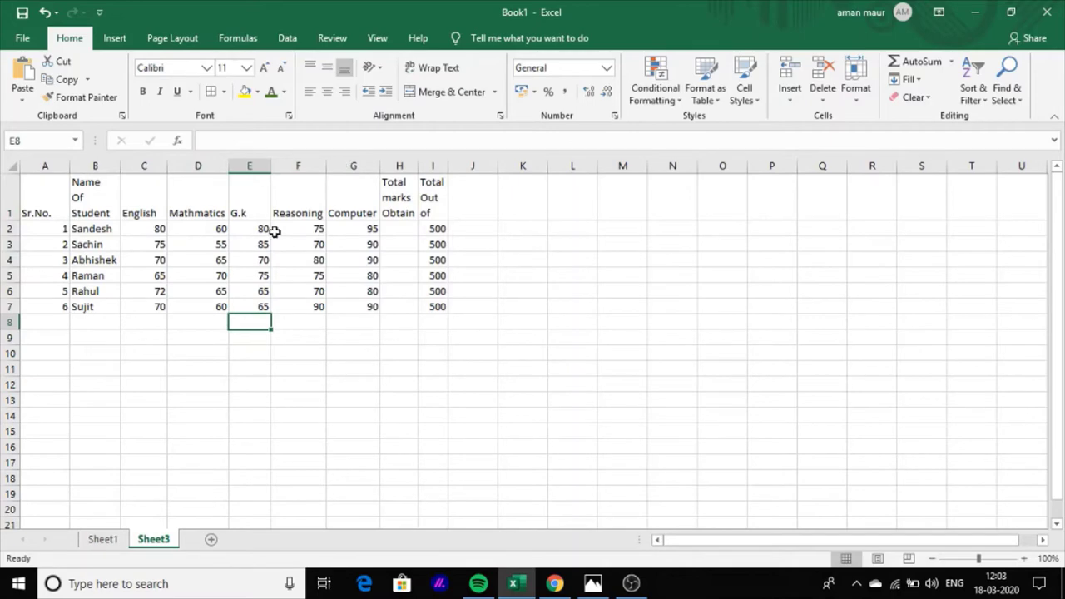
click(593, 583)
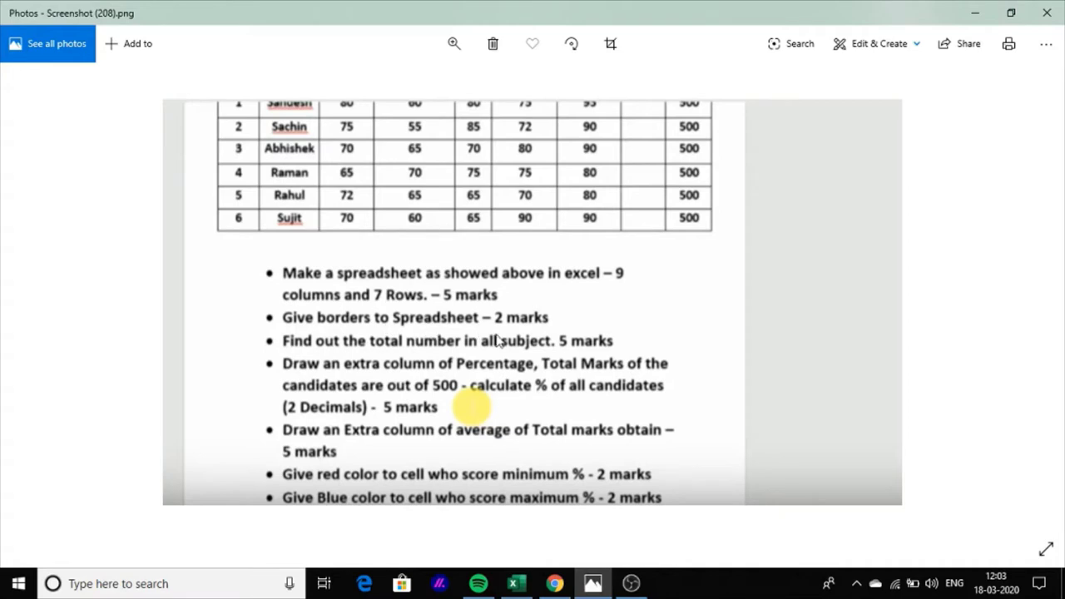
click(523, 586)
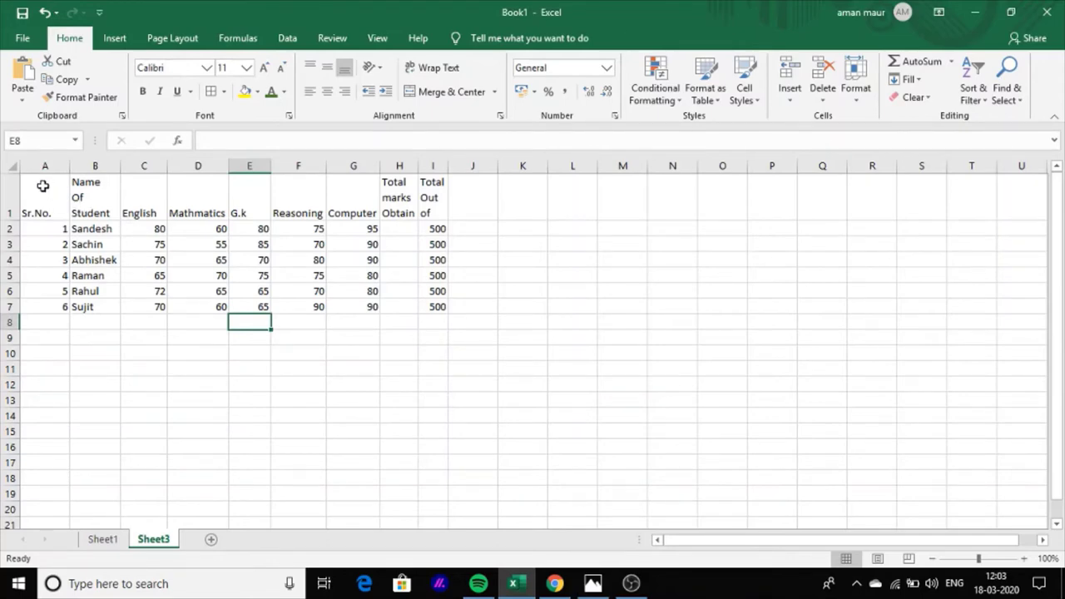
Step: Apply All Borders to the marks table range A1:I7
mouse_move(35, 181)
mouse_down()
mouse_move(291, 293)
mouse_move(442, 311)
mouse_move(449, 320)
mouse_up()
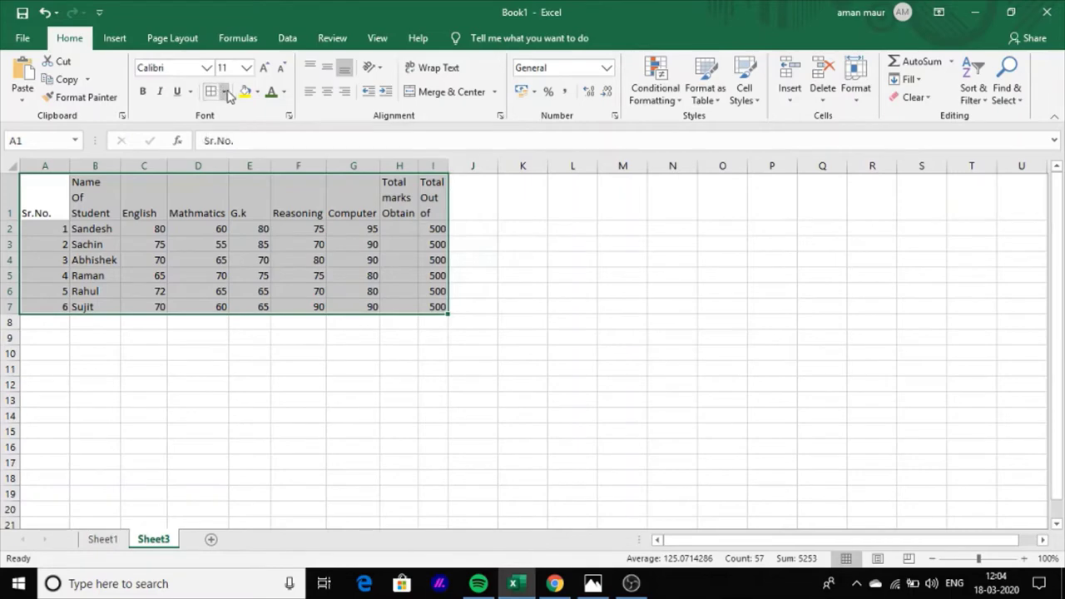
click(228, 93)
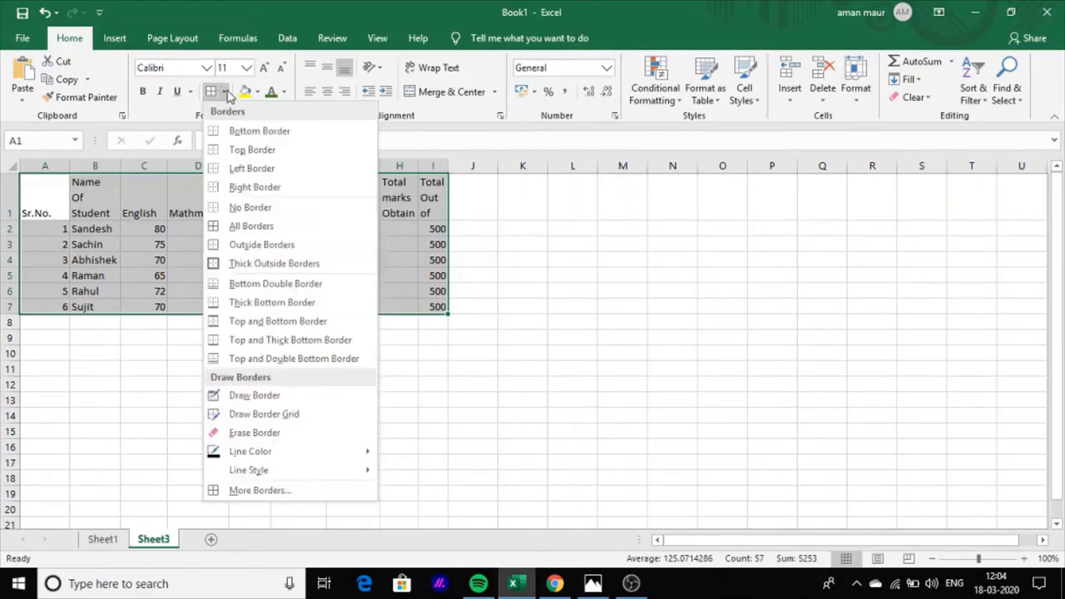
click(246, 227)
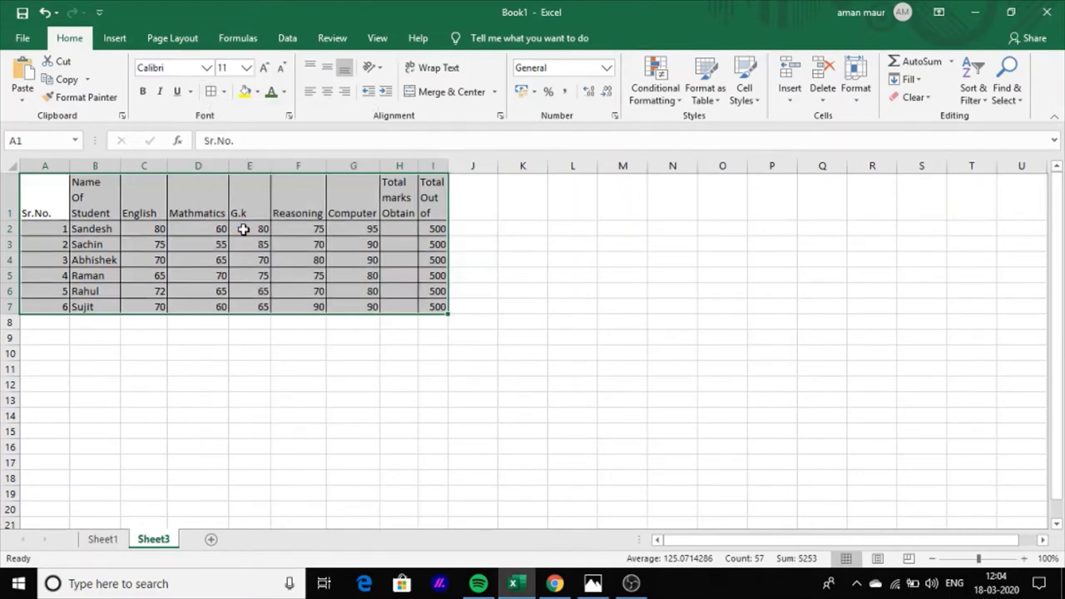
click(248, 335)
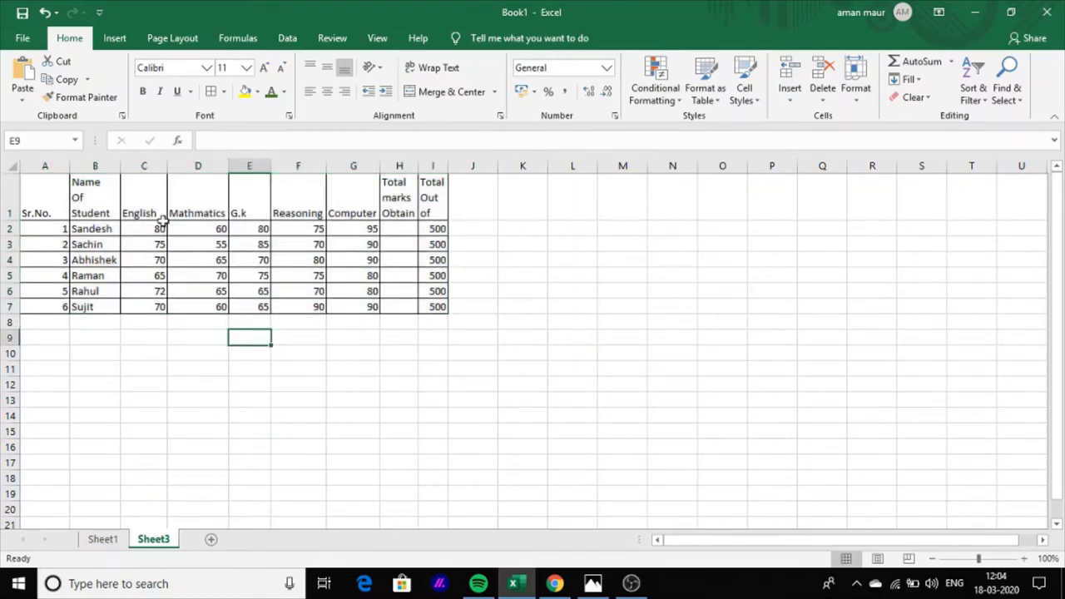
click(593, 584)
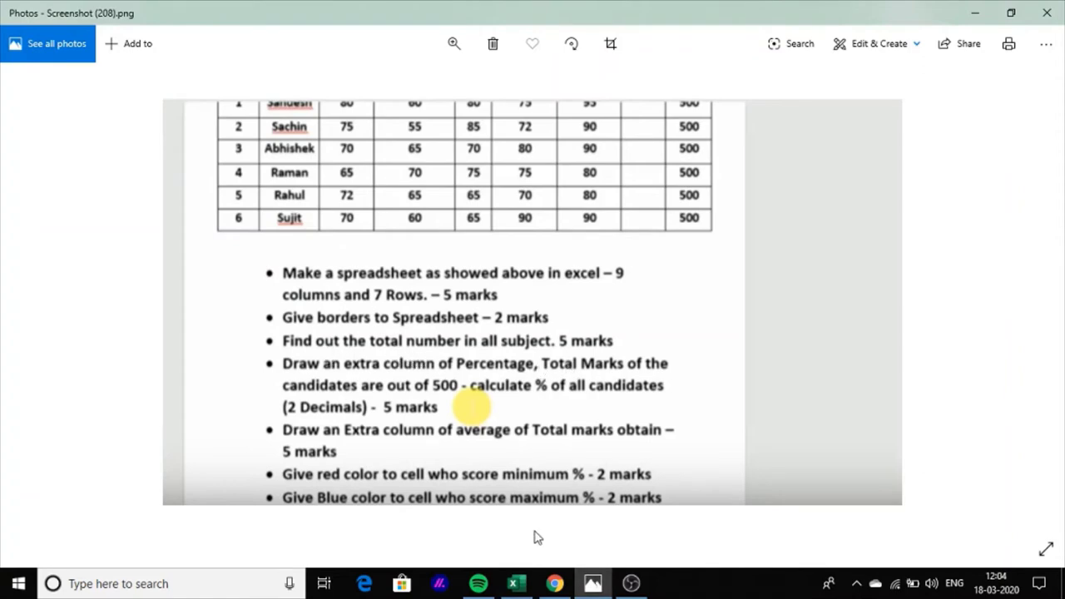
click(593, 585)
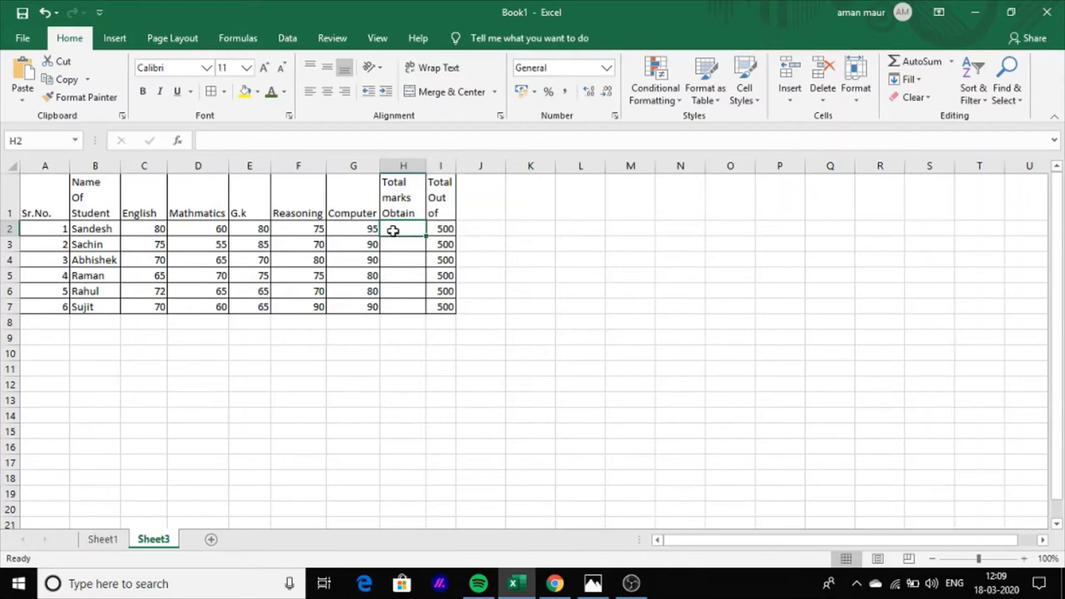
Step: Enter =SUM(C2:G2) in H2 to total the first student's subject marks
text(=)
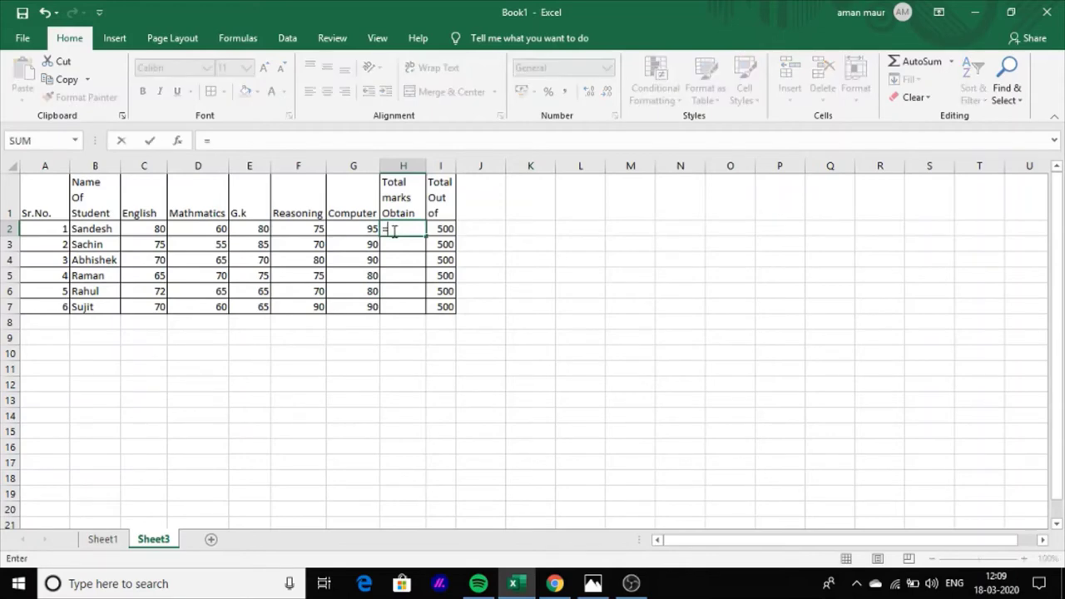
text(su)
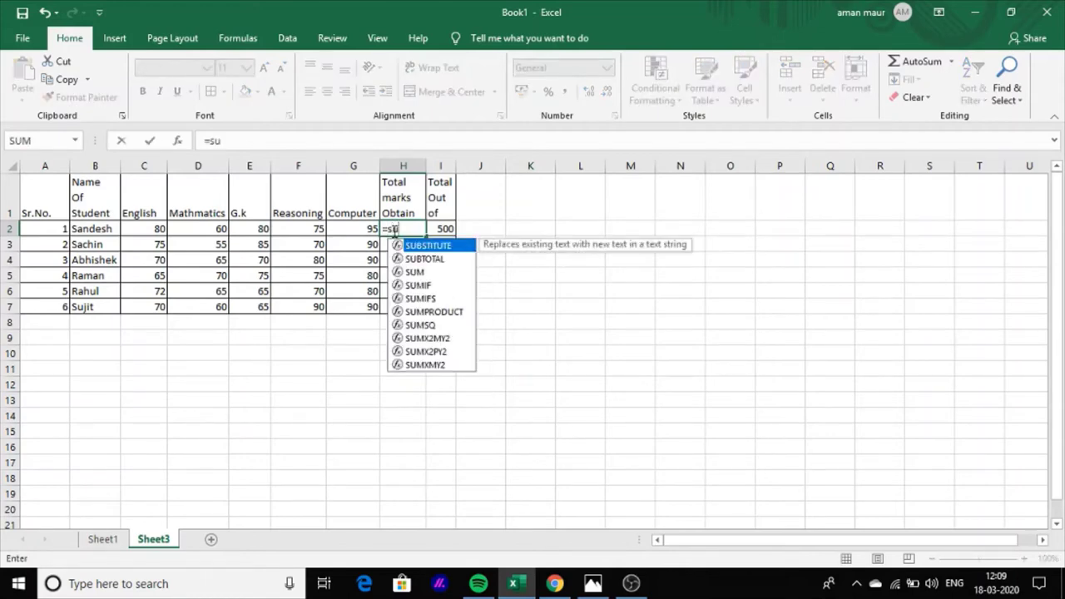
text(m)
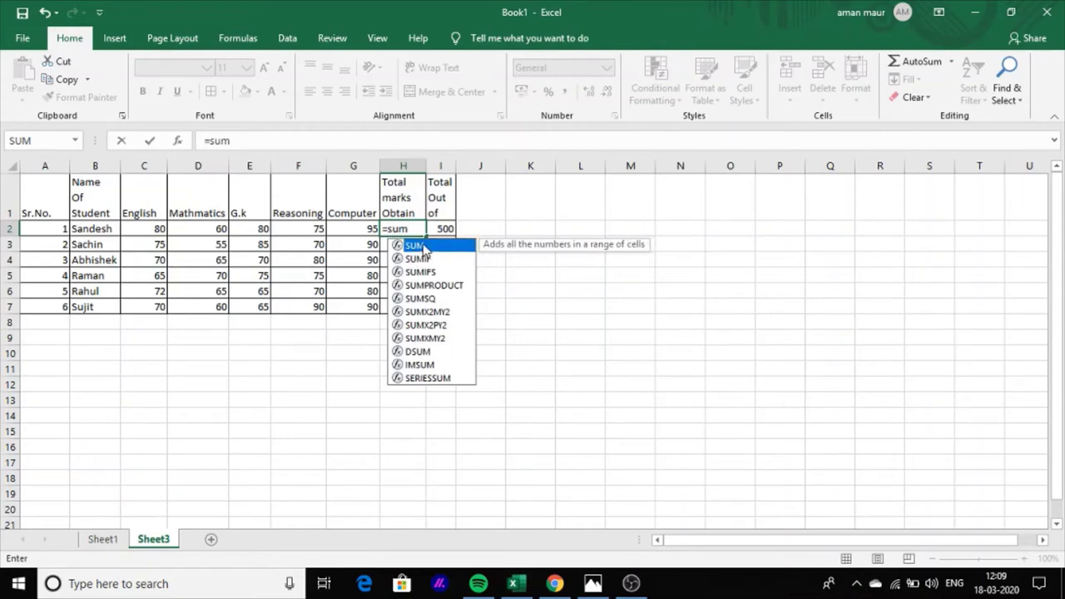
double_click(427, 248)
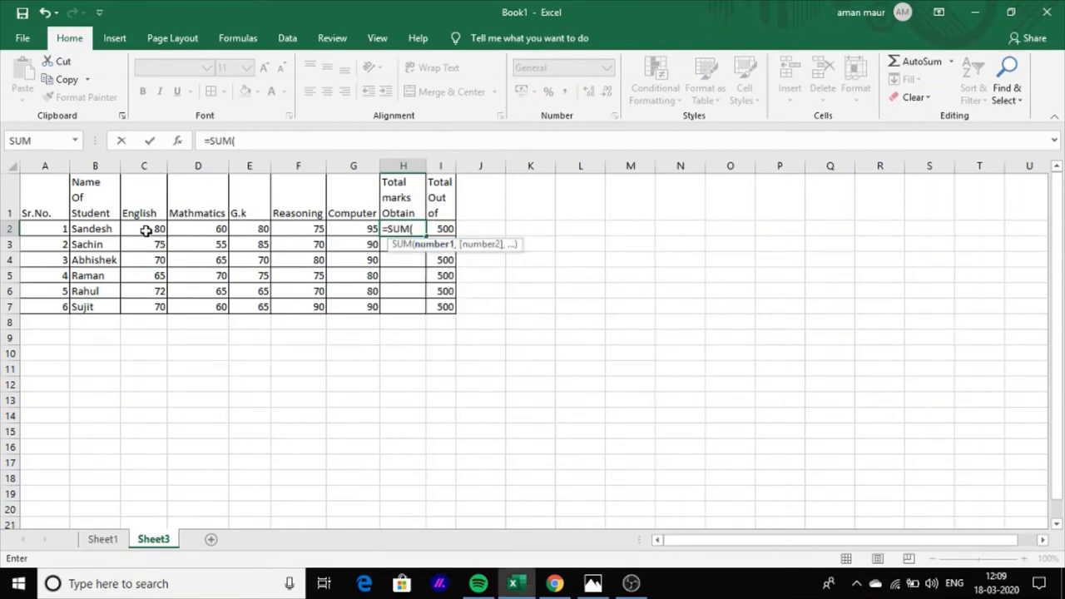
drag(146, 232, 343, 237)
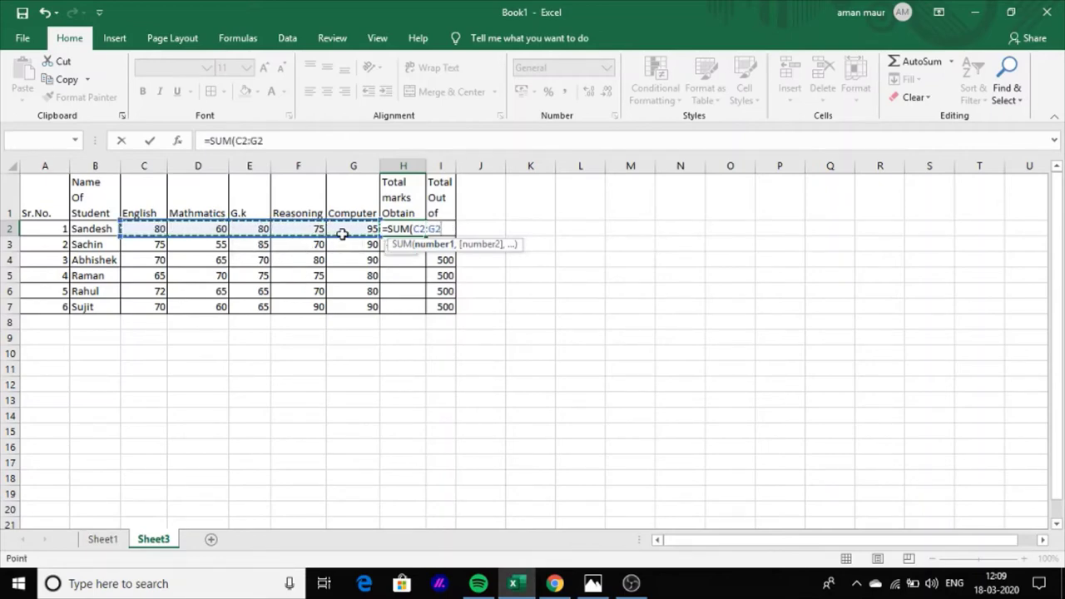
key(Return)
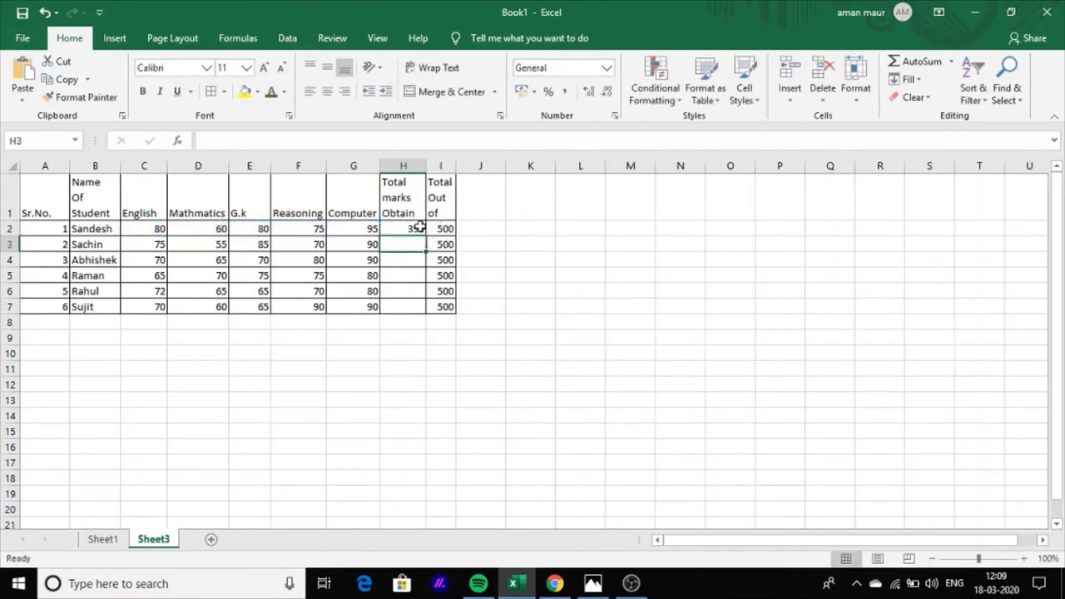
Step: Fill the total formula down to H7, giving 375, 375, 365, 352 and 375
click(419, 228)
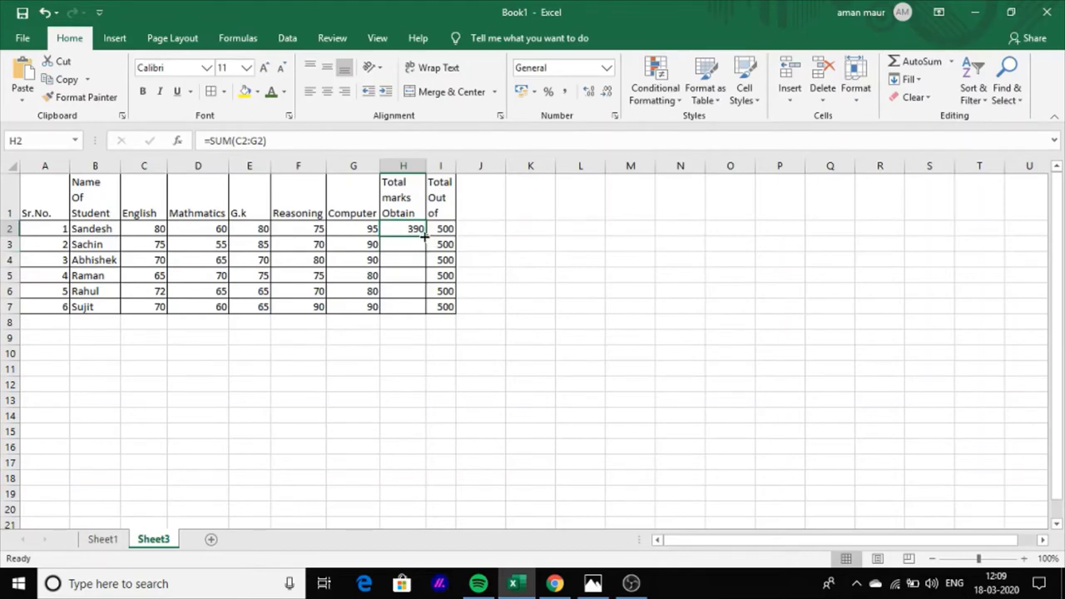
drag(424, 236, 430, 313)
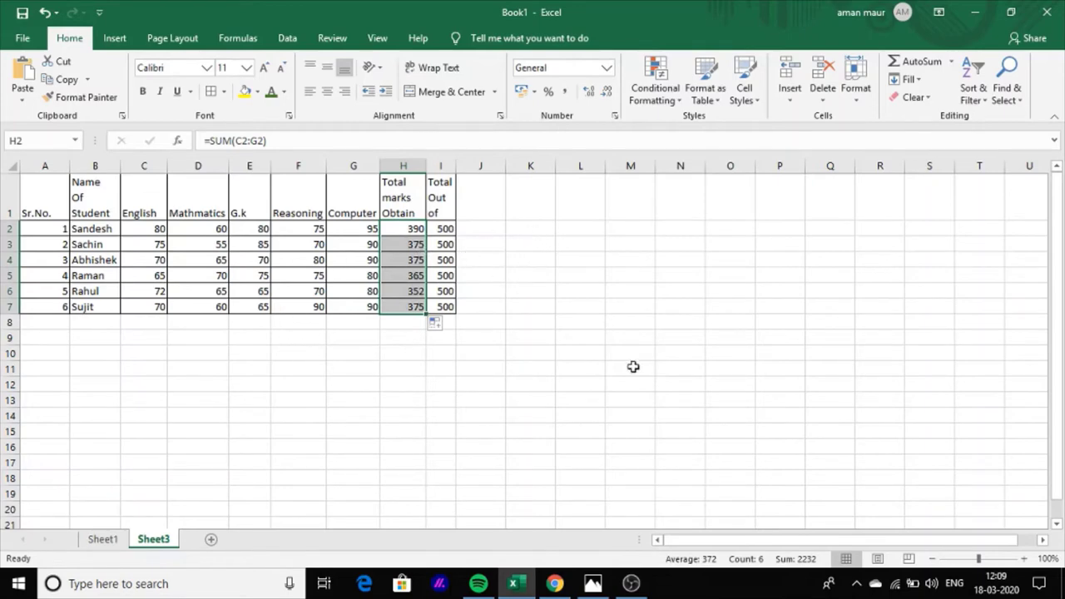
click(592, 583)
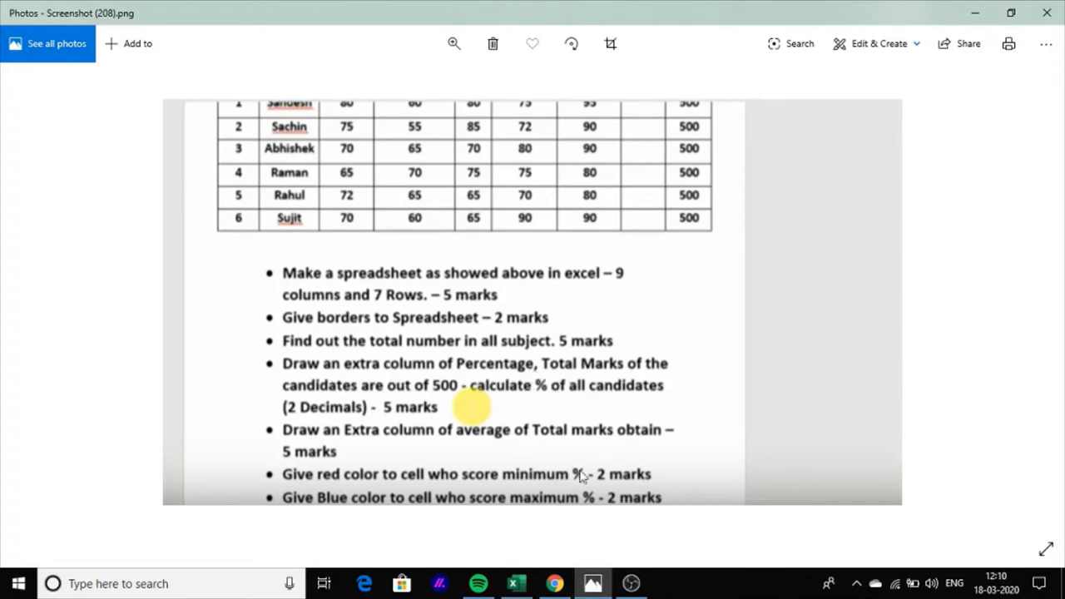
click(517, 587)
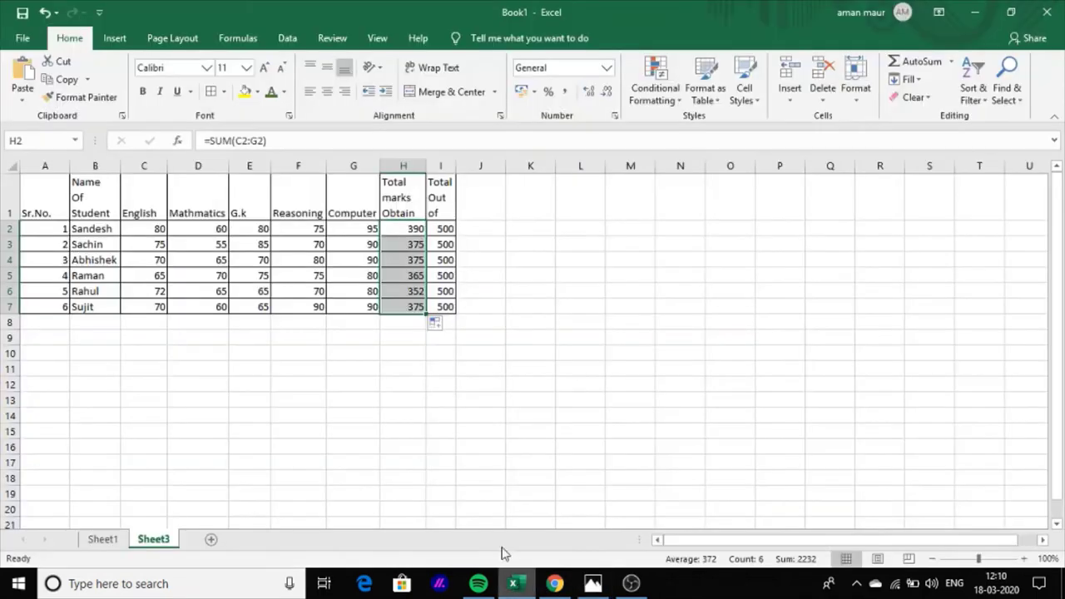
Step: Add the heading Percentage in J1 and widen column J to fit it
click(487, 209)
text(P)
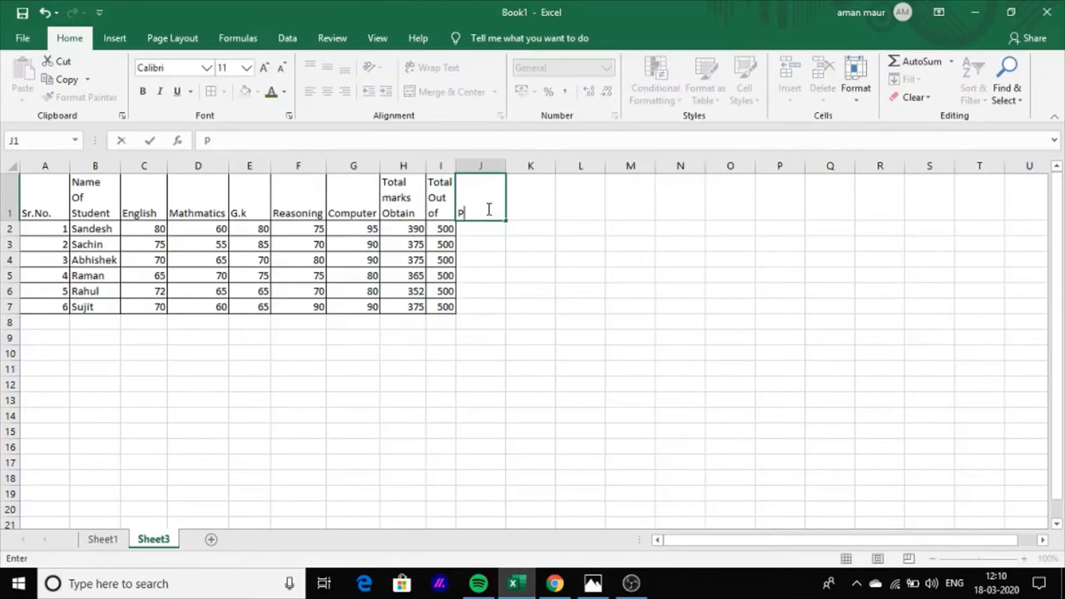
text(ercentage)
click(499, 166)
drag(505, 165, 516, 170)
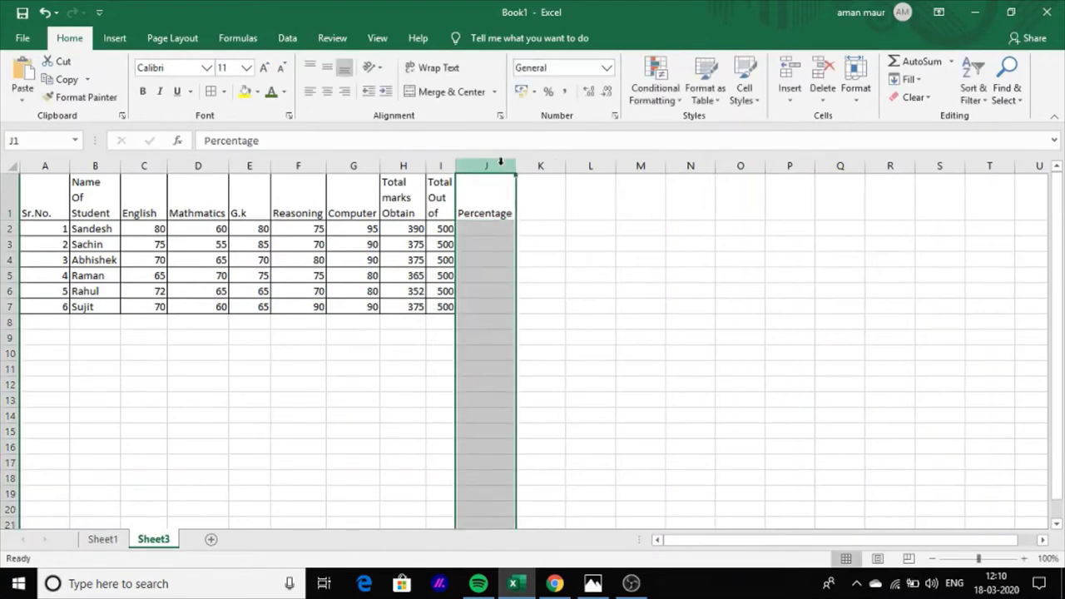
click(541, 184)
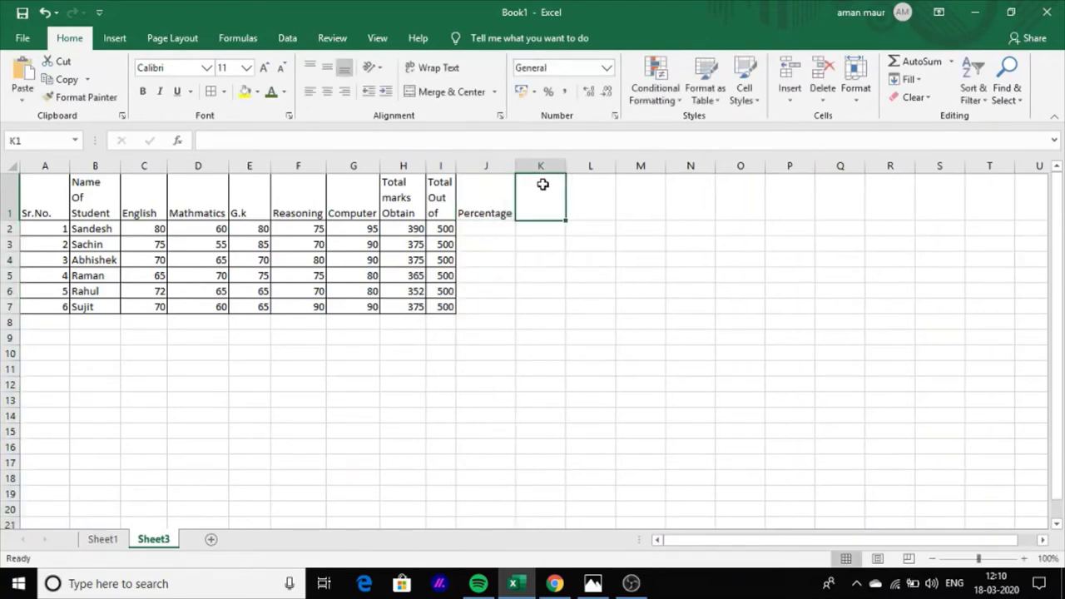
click(498, 166)
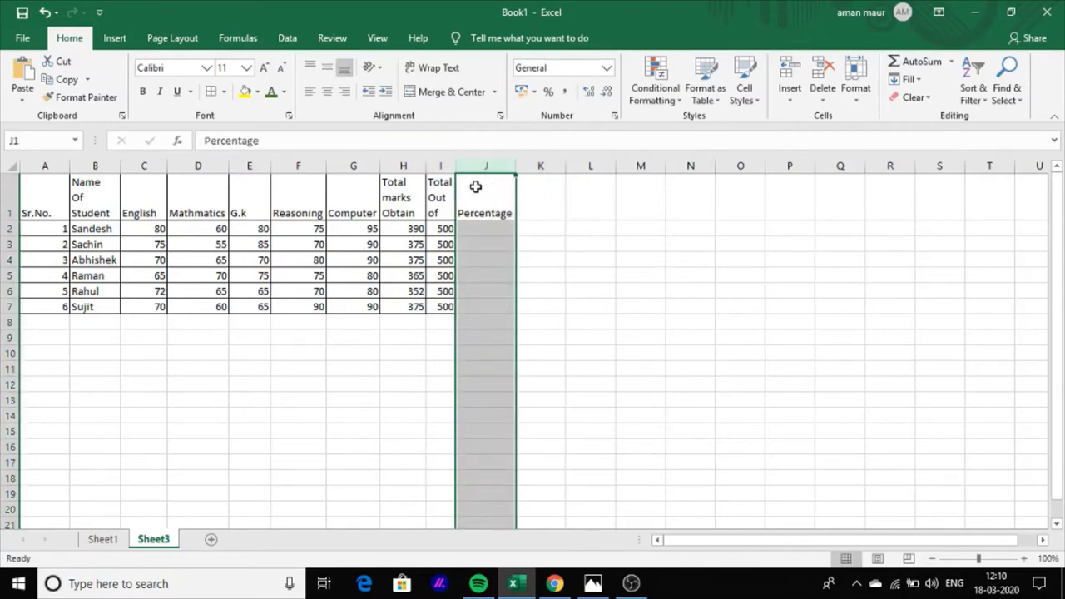
Step: Apply All Borders to the Percentage cells J1:J7
drag(476, 187, 509, 308)
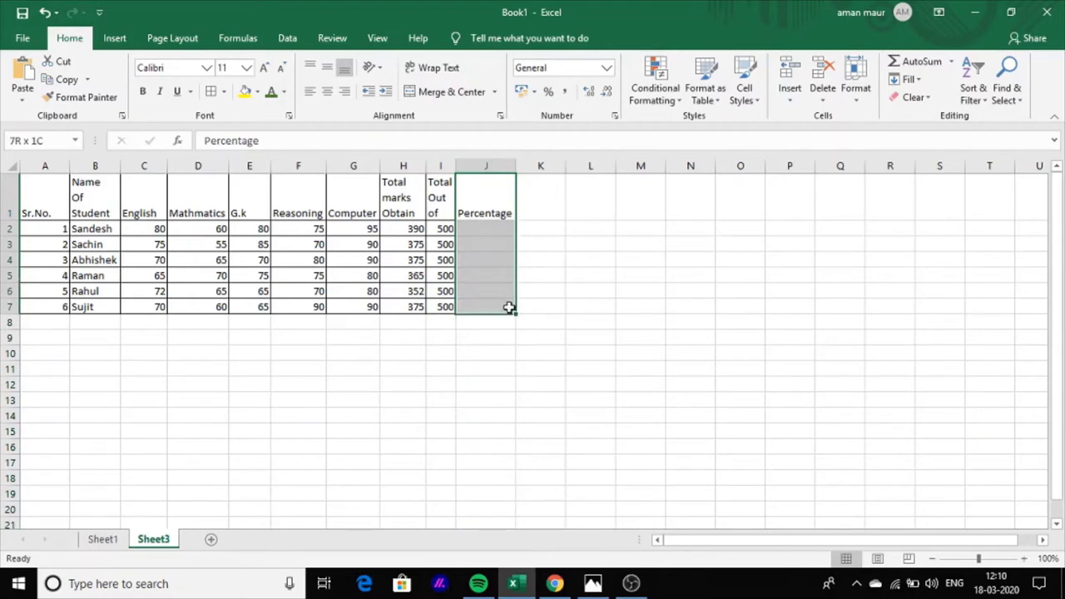
click(223, 91)
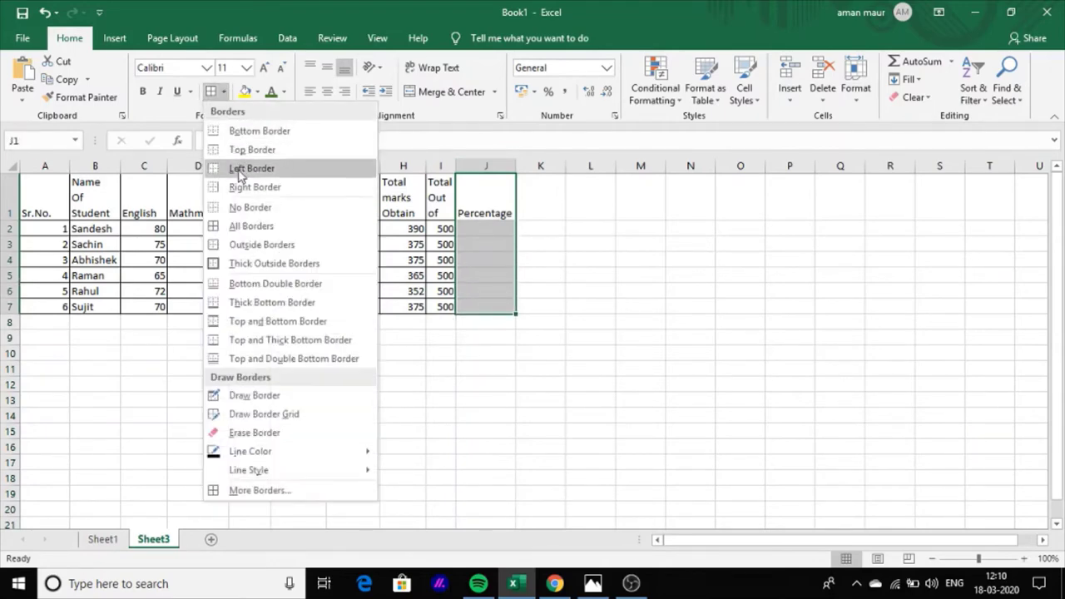
click(250, 229)
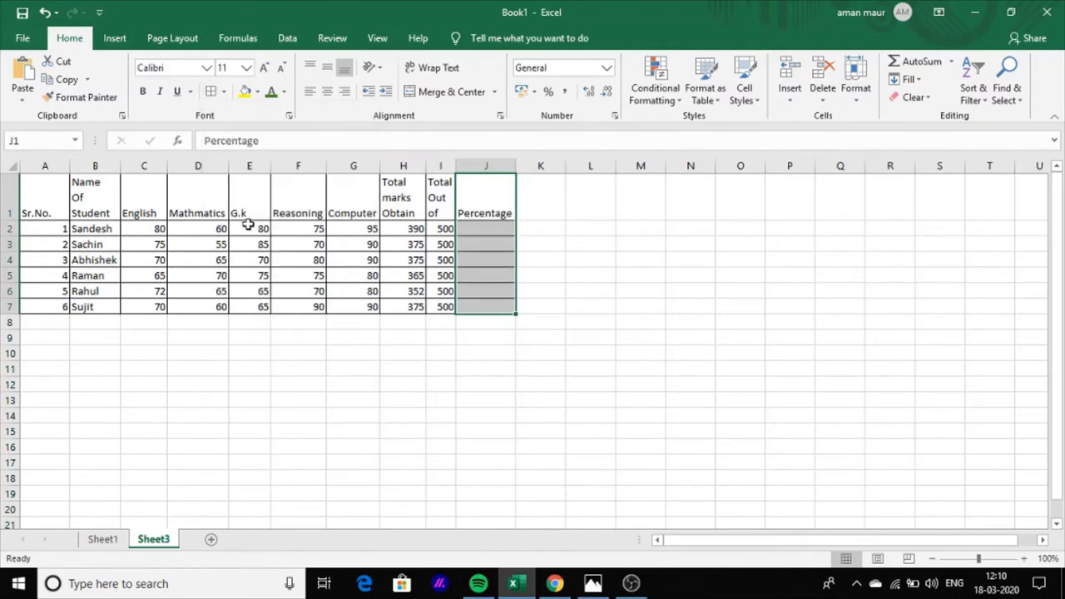
click(491, 229)
Step: Enter =H2/I2*100 in J2 to get the first student's percentage, 78, then select J2:J7
text(=H2/I2*100)
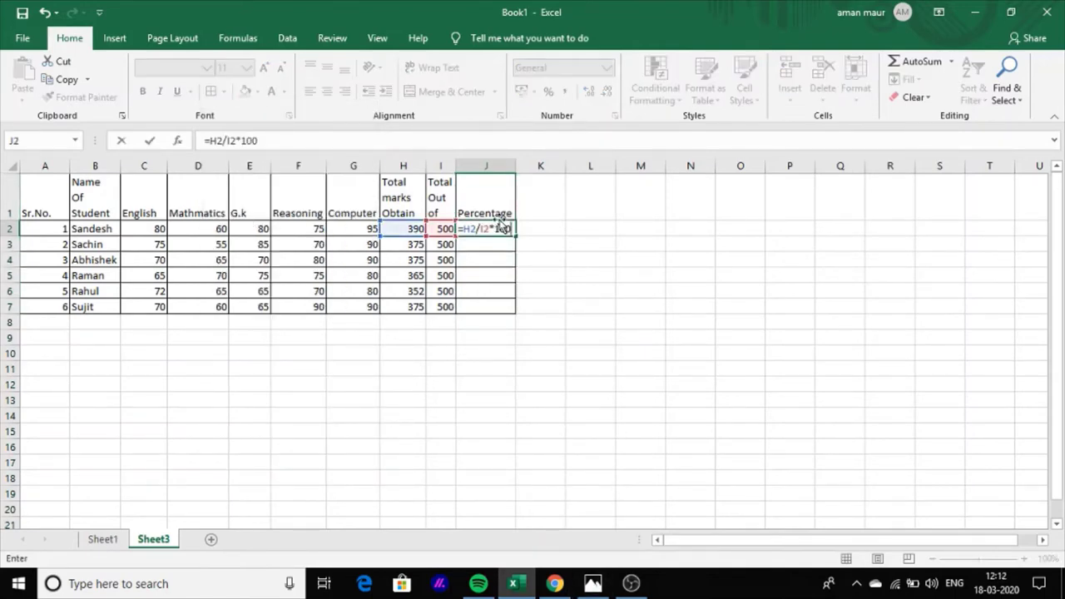
key(Return)
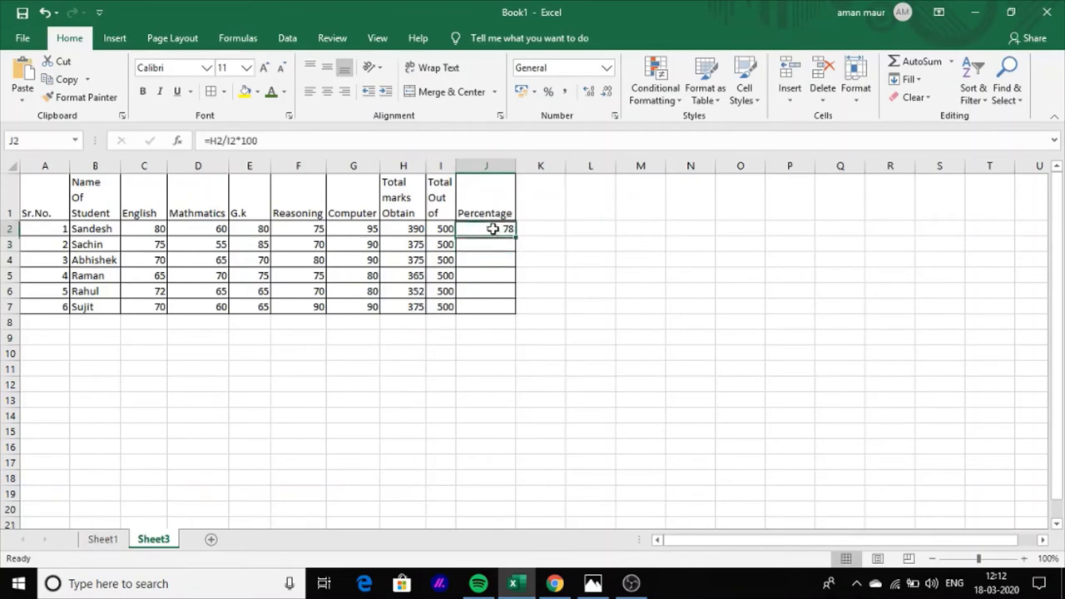
double_click(493, 229)
key(Return)
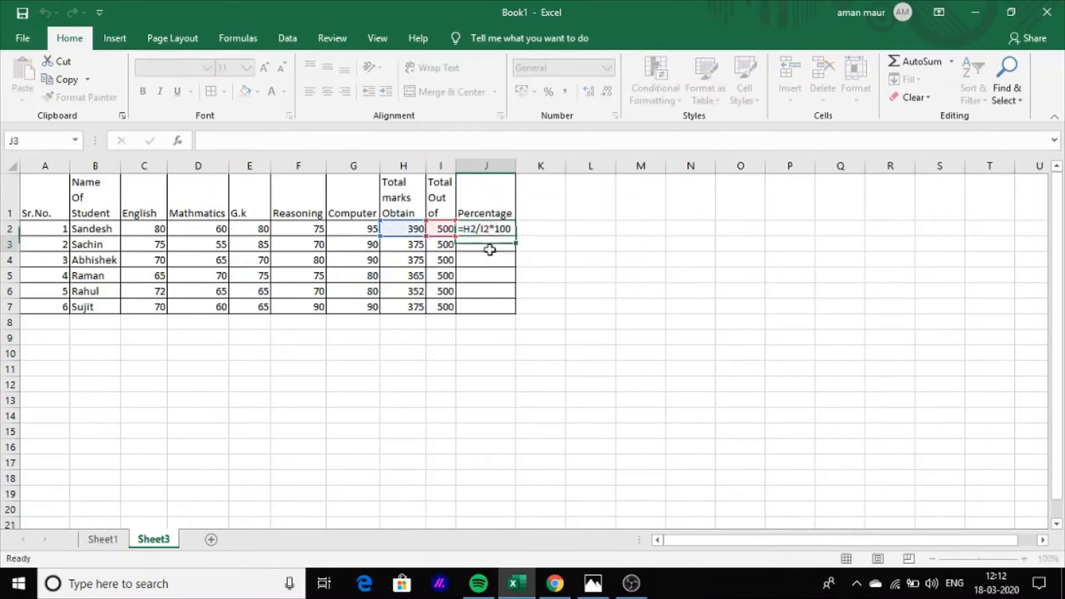
drag(490, 226, 492, 306)
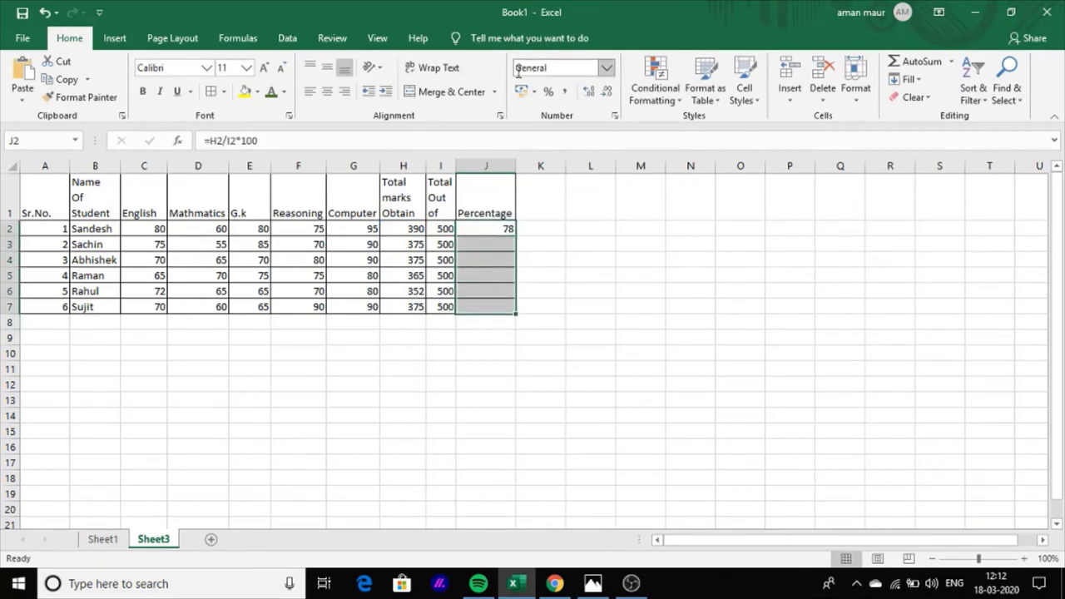
Step: Format J2:J7 as Percentage, making J2 display 7800.00%
click(606, 69)
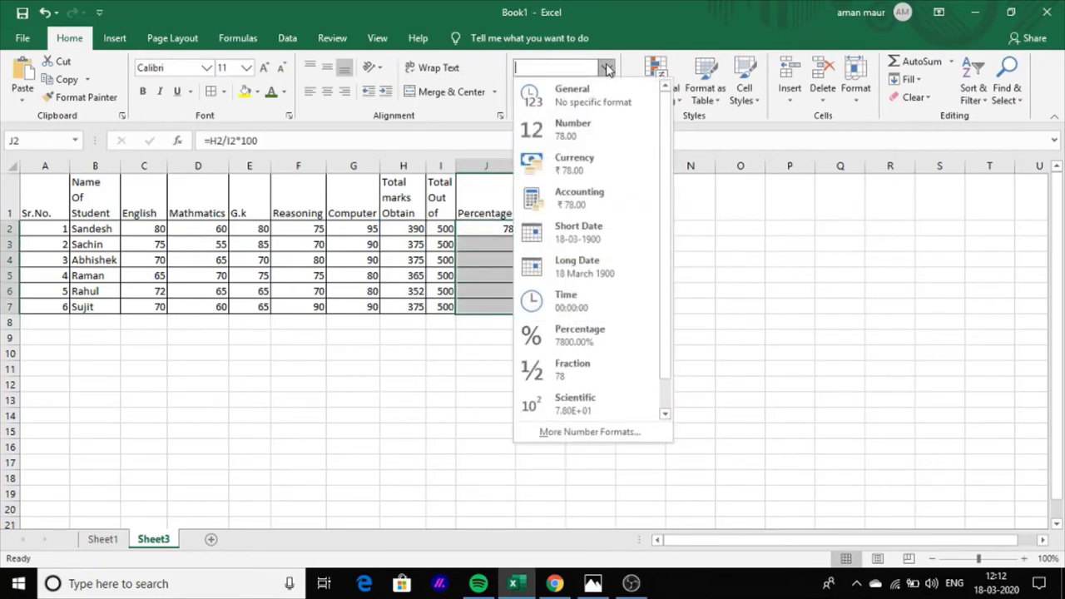
click(574, 333)
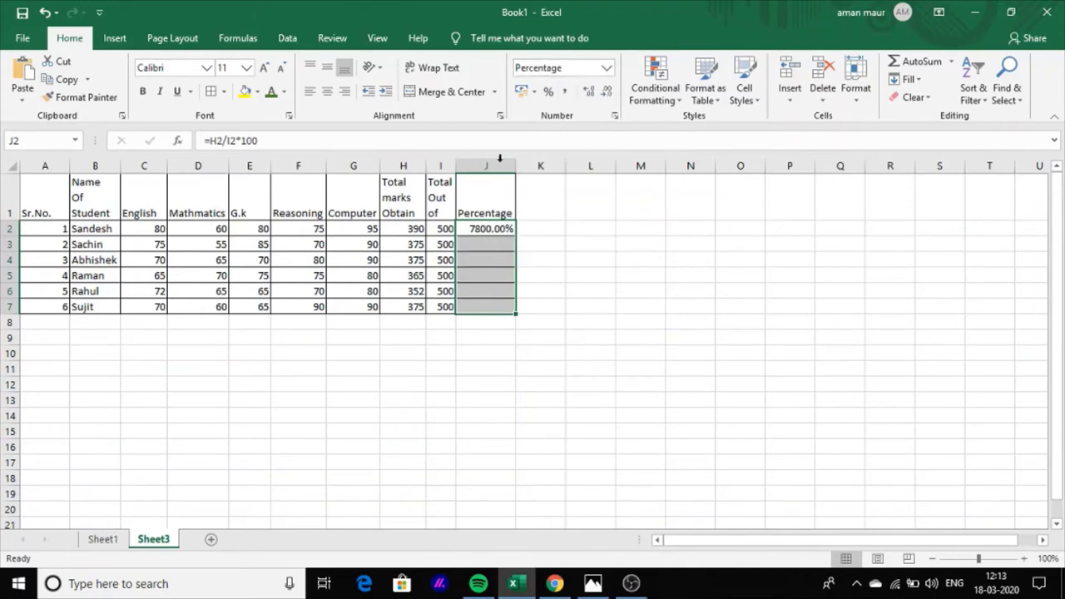
click(506, 230)
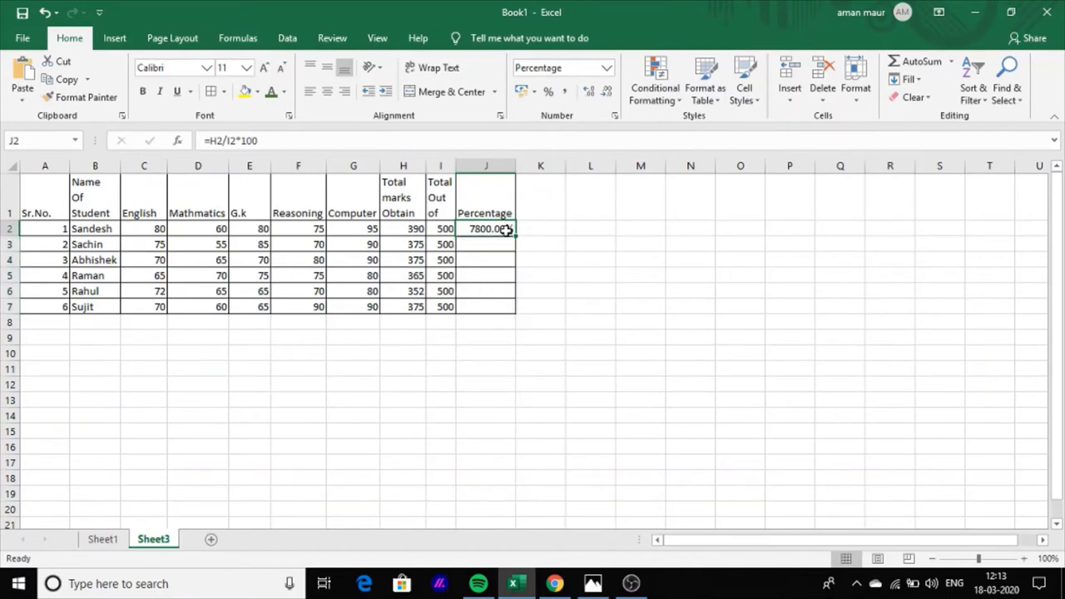
Step: Remove the *100 so J2's formula reads =H2/I2, showing 78.00%
double_click(506, 230)
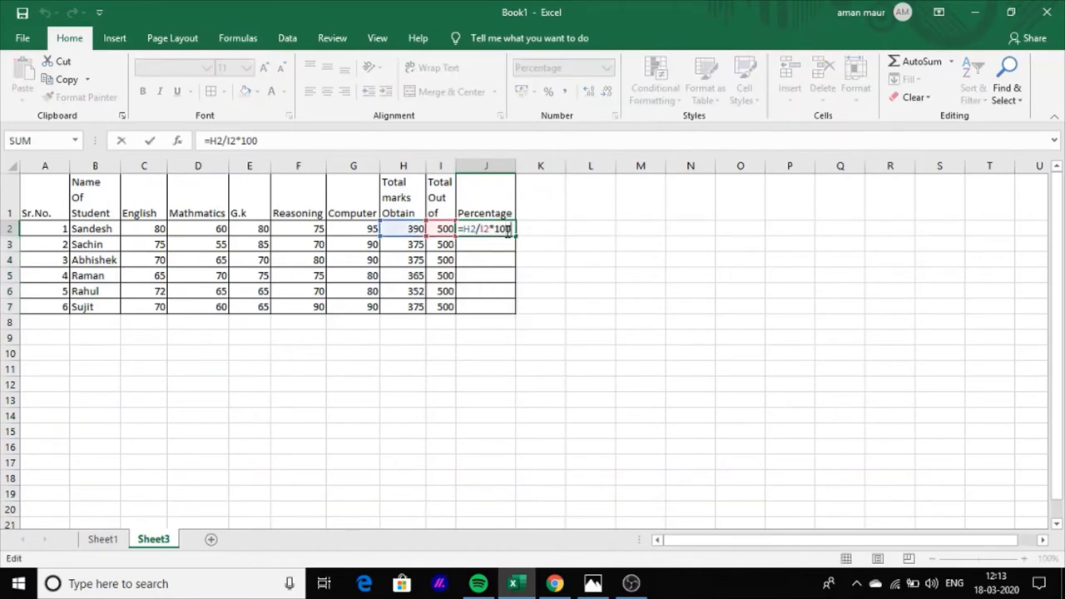
key(BackSpace)
key(Return)
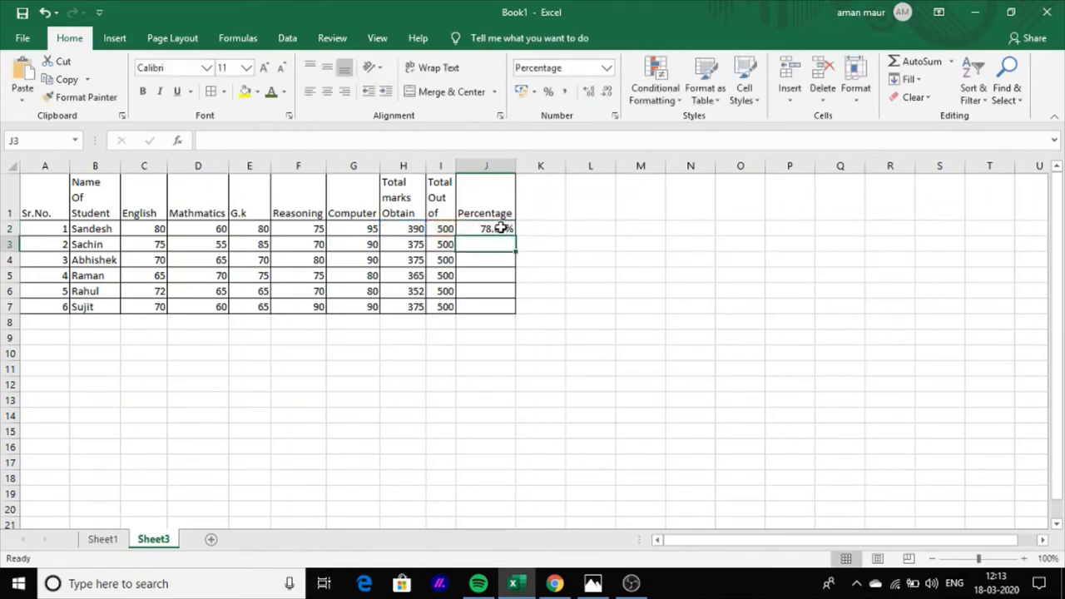
click(502, 229)
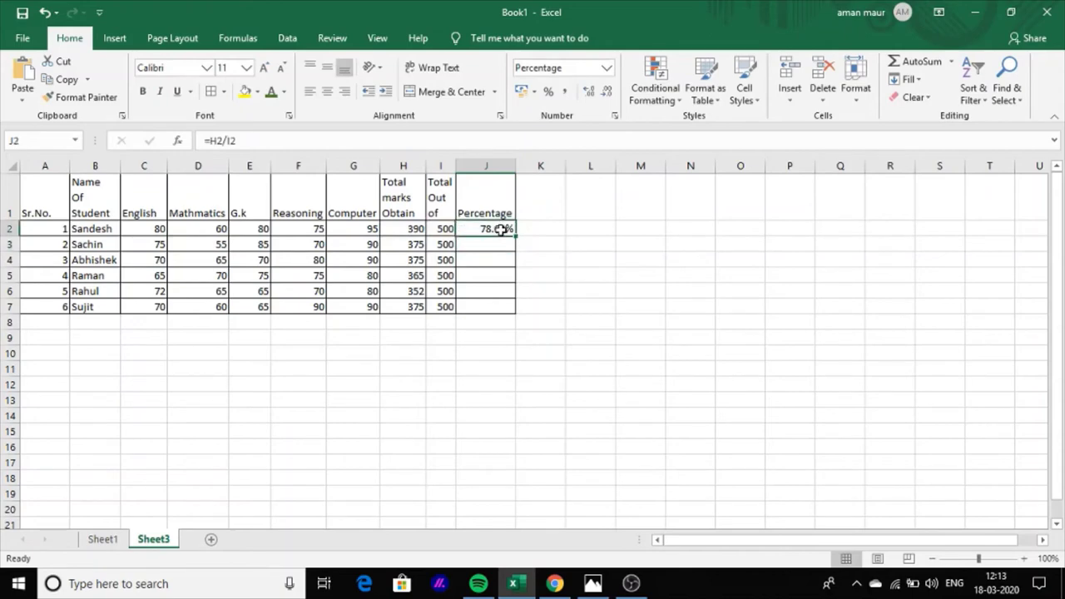
double_click(503, 228)
click(531, 236)
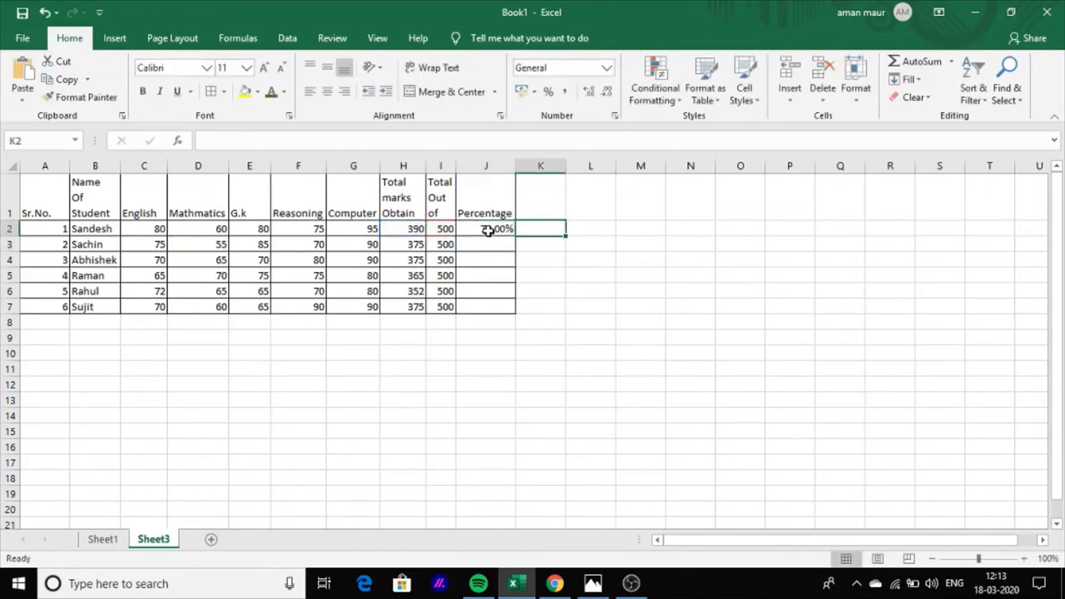
Step: Fill the percentage formula down to J7: 75.00%, 75.00%, 73.00%, 70.40%, 75.00%
click(489, 230)
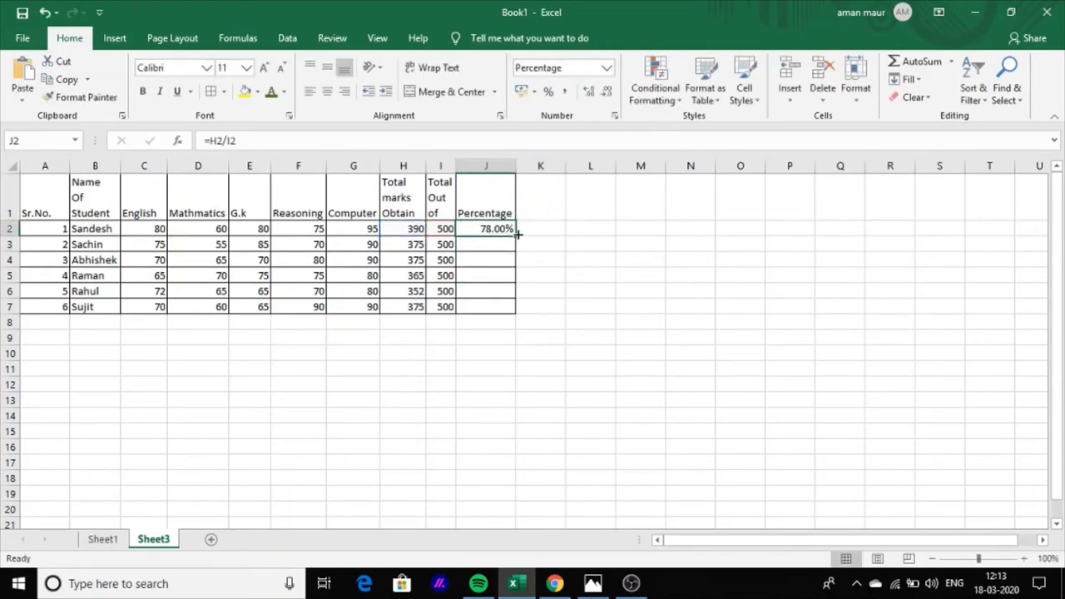
drag(515, 236, 521, 314)
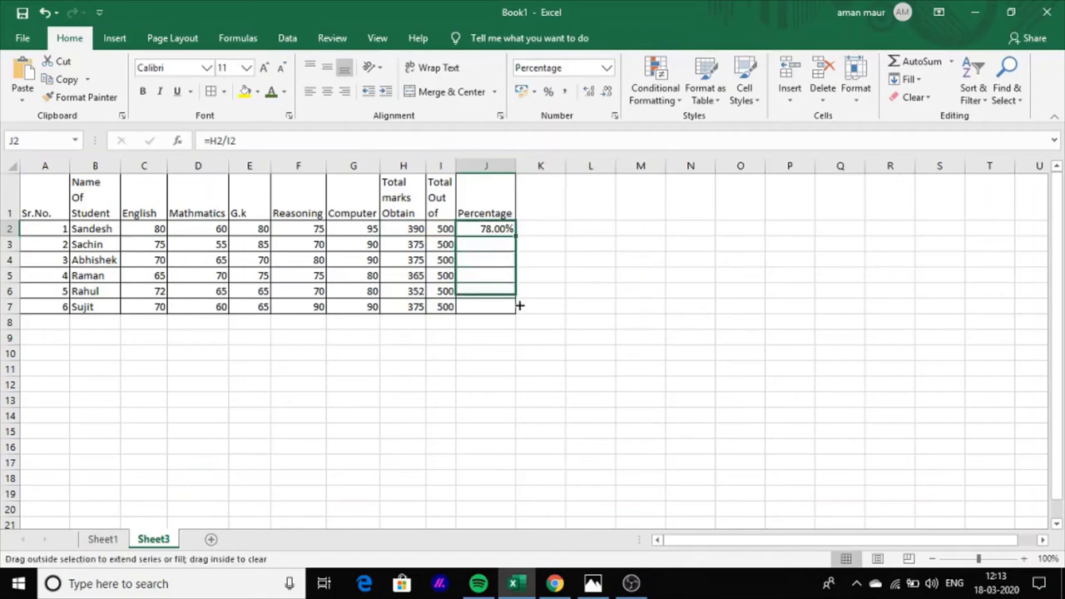
click(559, 222)
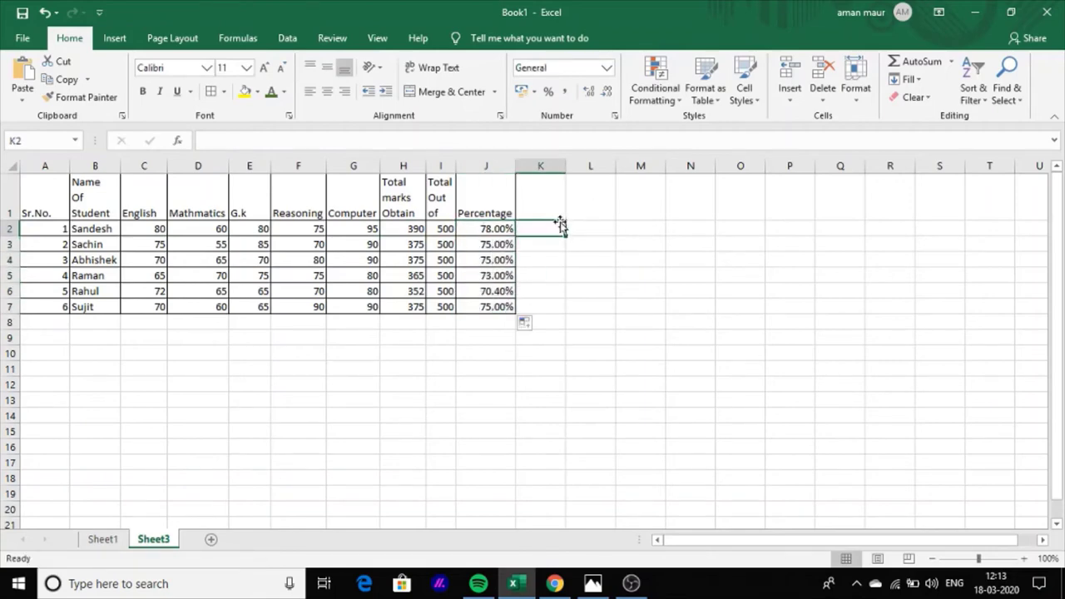
click(593, 583)
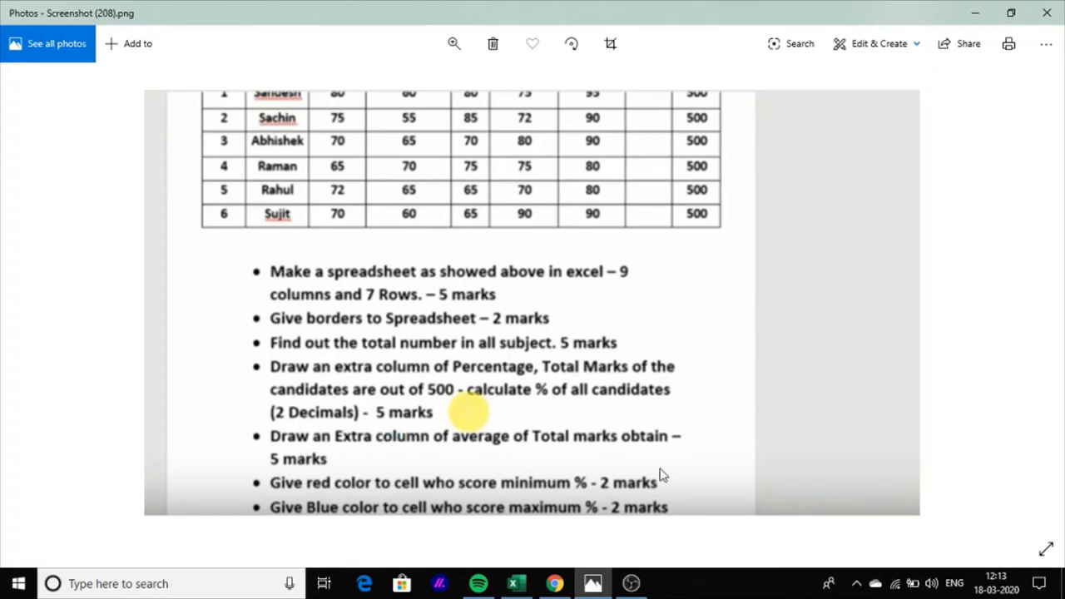
click(516, 584)
Step: Type the Average heading in K1 and apply All Borders to K1:K7
click(552, 193)
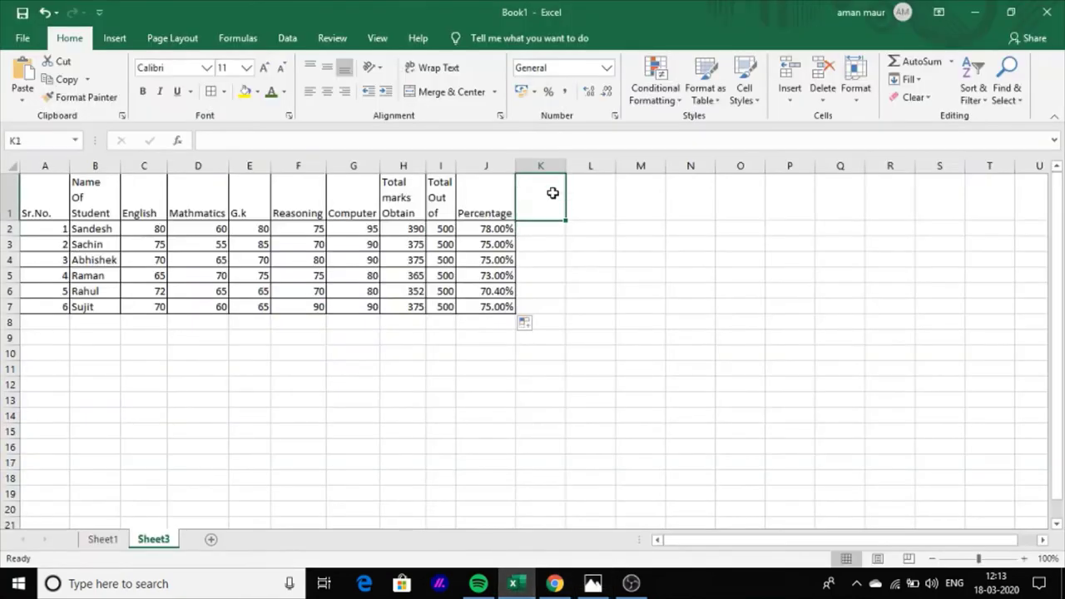
text(A)
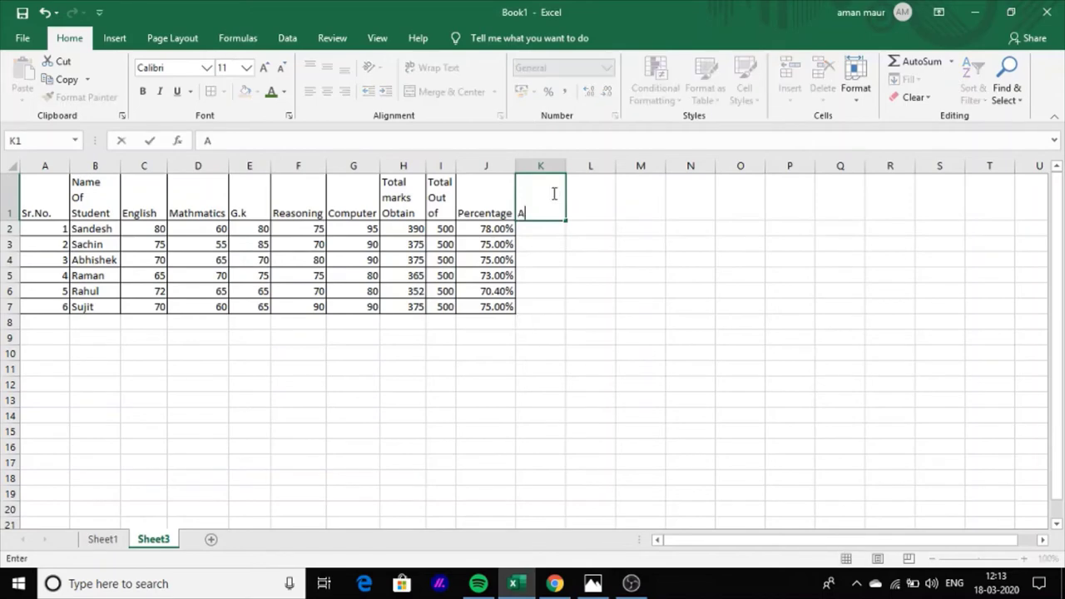
text(verage)
mouse_move(547, 263)
mouse_down()
mouse_move(558, 225)
mouse_move(544, 202)
mouse_move(548, 307)
mouse_up()
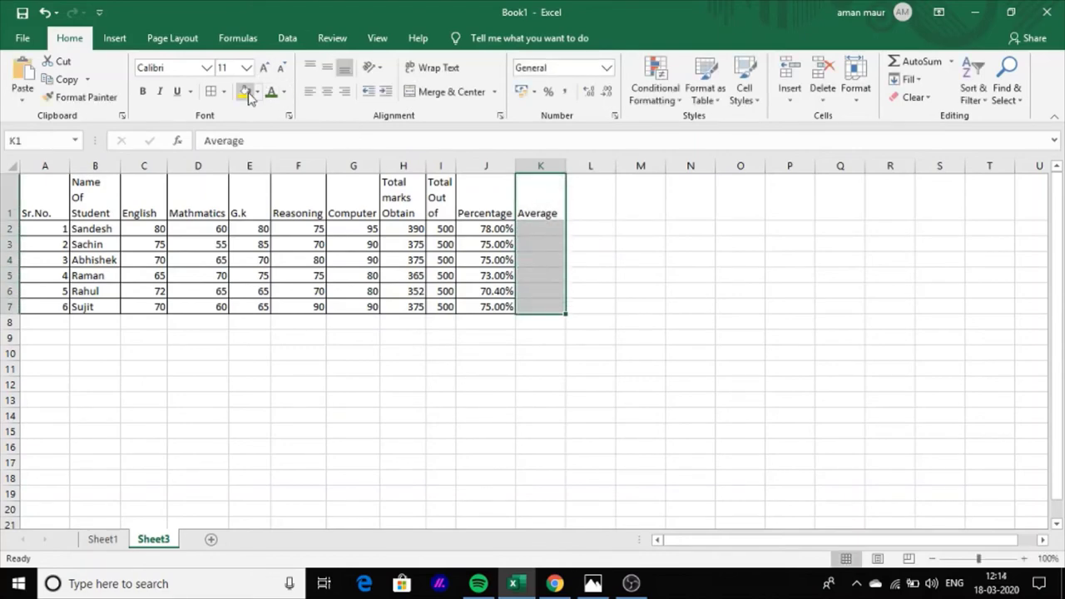
click(223, 92)
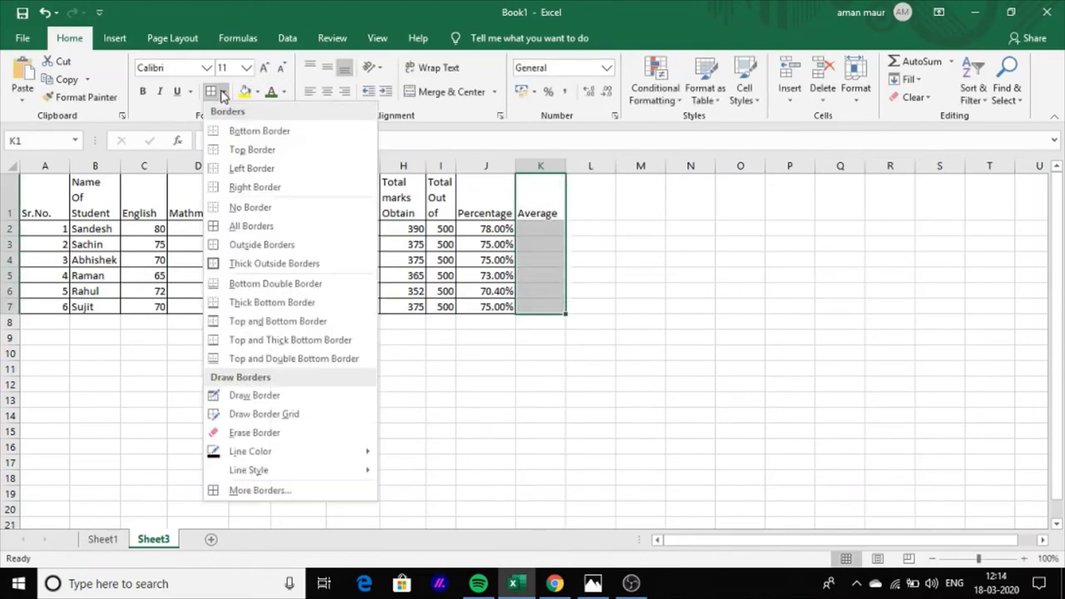
click(242, 226)
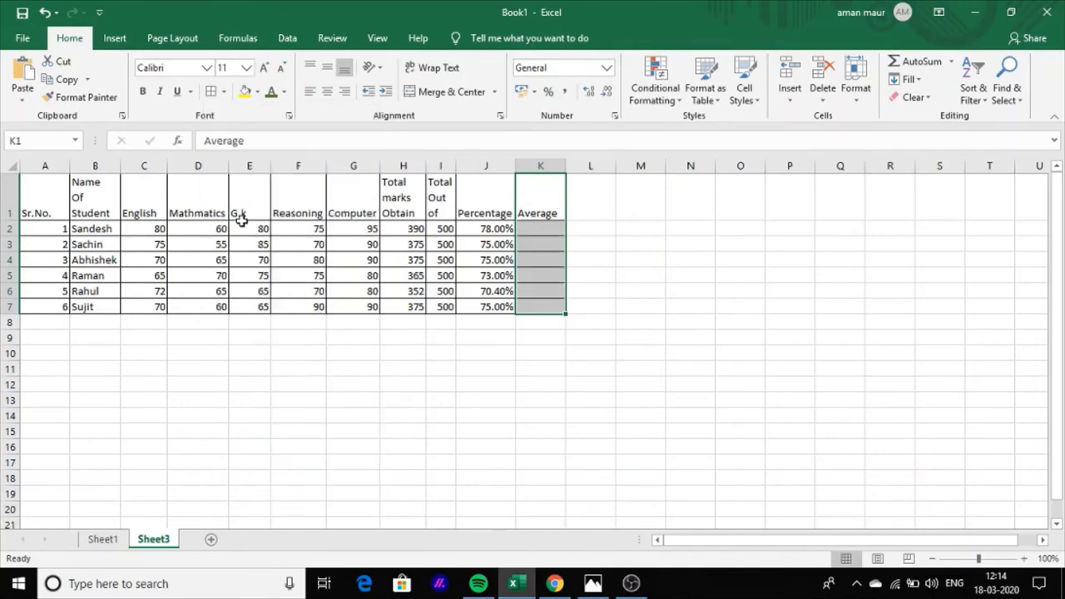
click(535, 231)
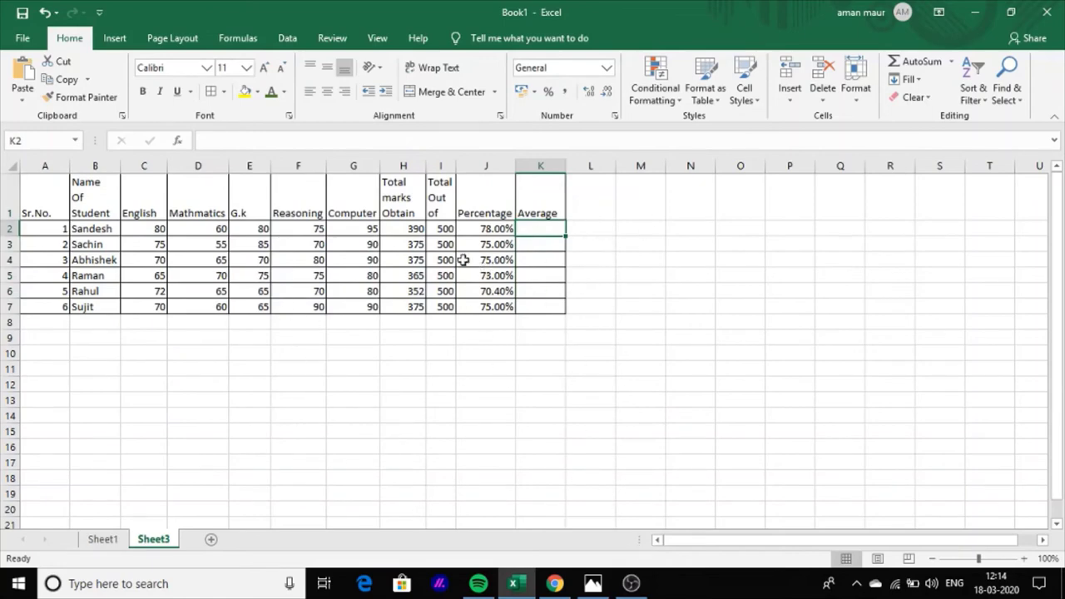
Step: Enter =AVERAGE(C2:G2) in K2 and fill it to K7, giving 78, 75, 75, 73, 70.4, 75
double_click(533, 226)
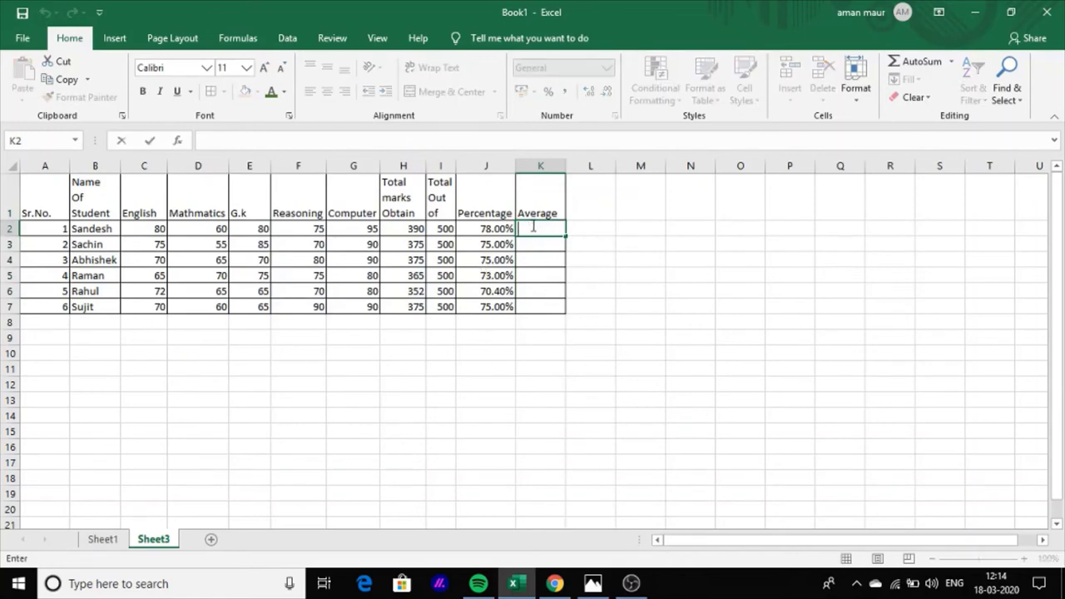
text(=)
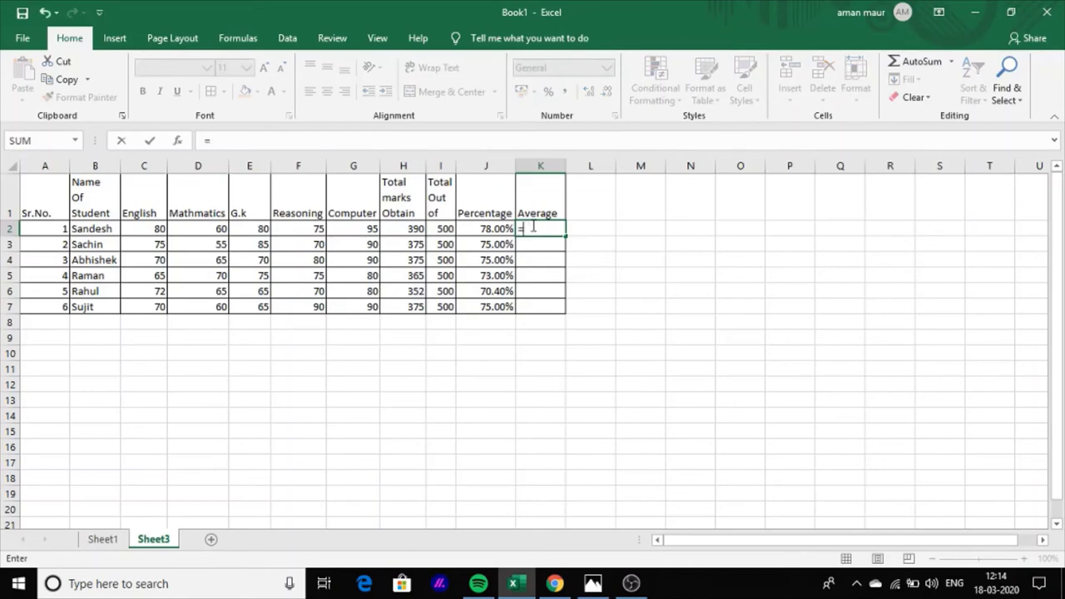
text(=averg)
key(BackSpace)
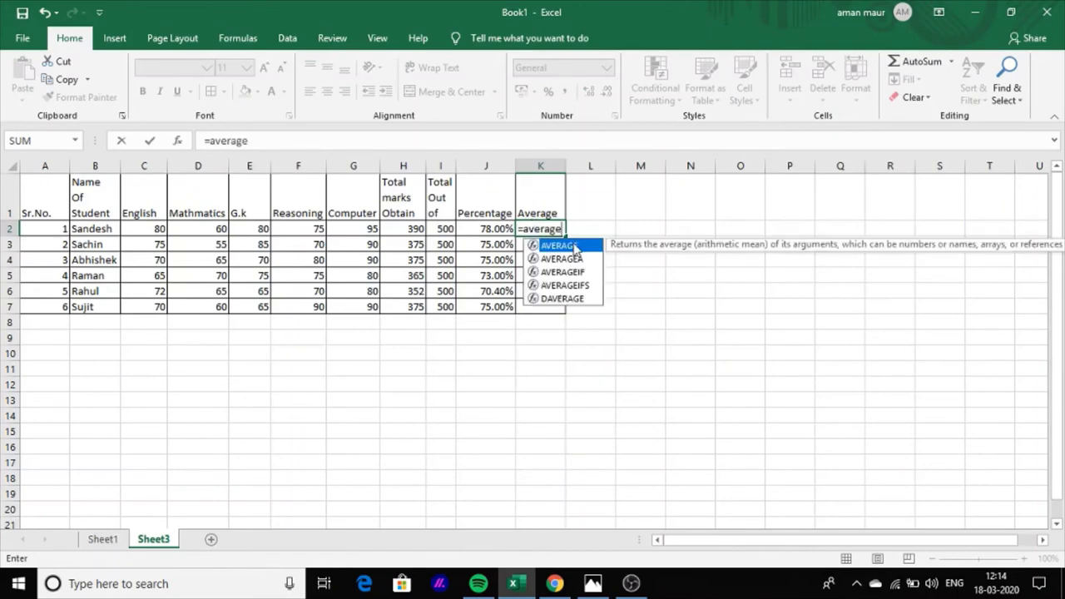
double_click(559, 246)
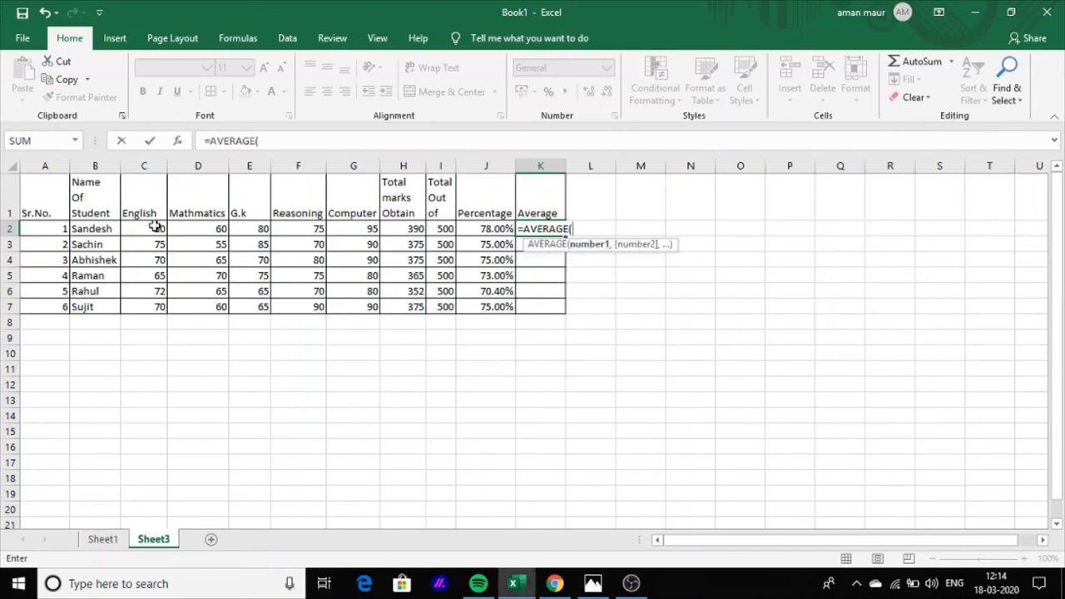
drag(155, 226, 342, 230)
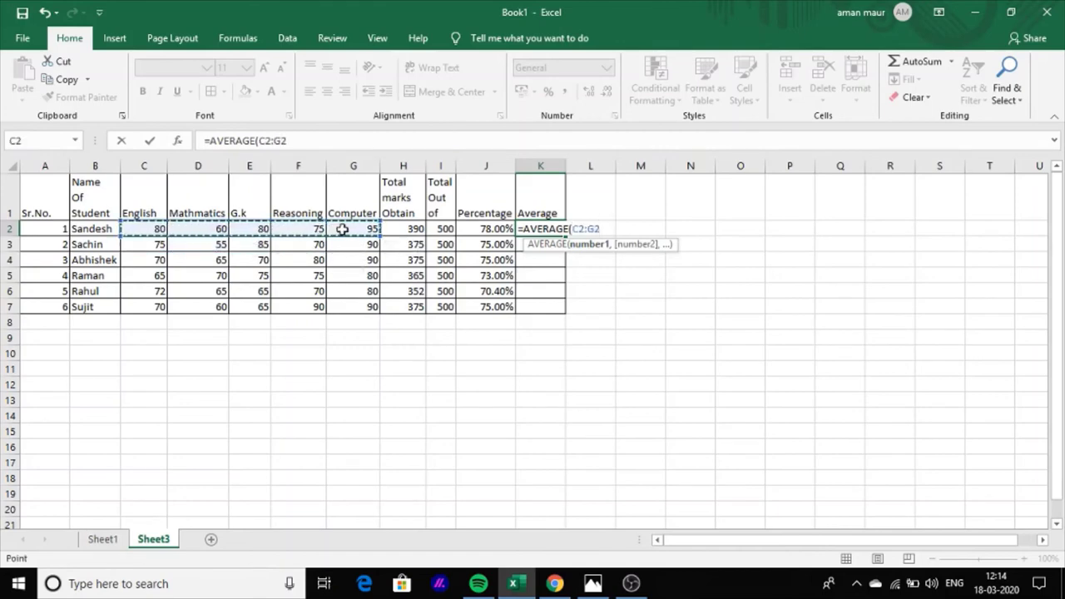
key(Return)
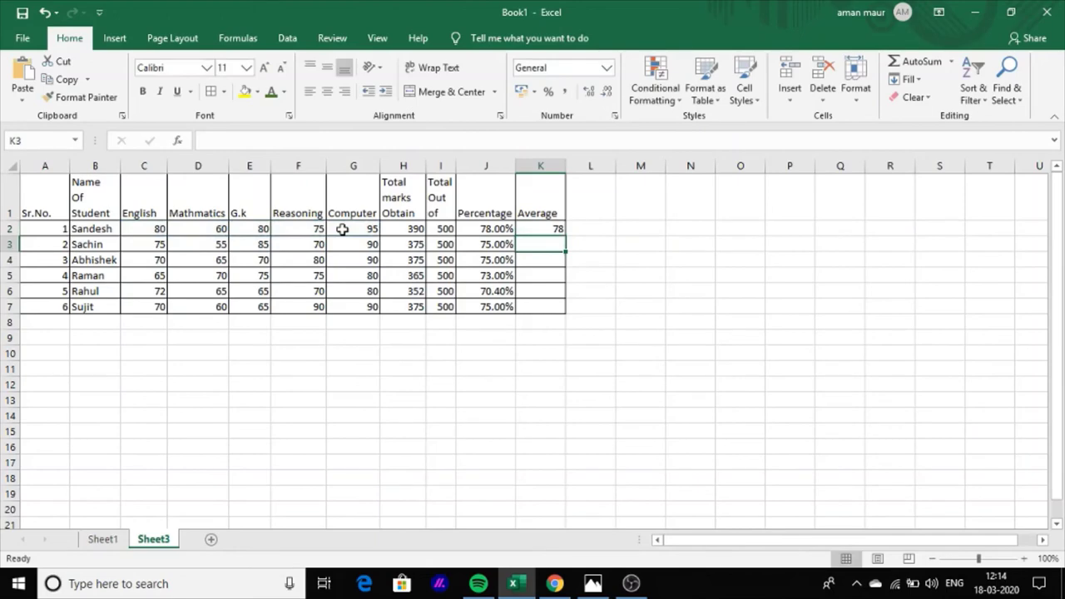
click(560, 227)
drag(565, 236, 560, 308)
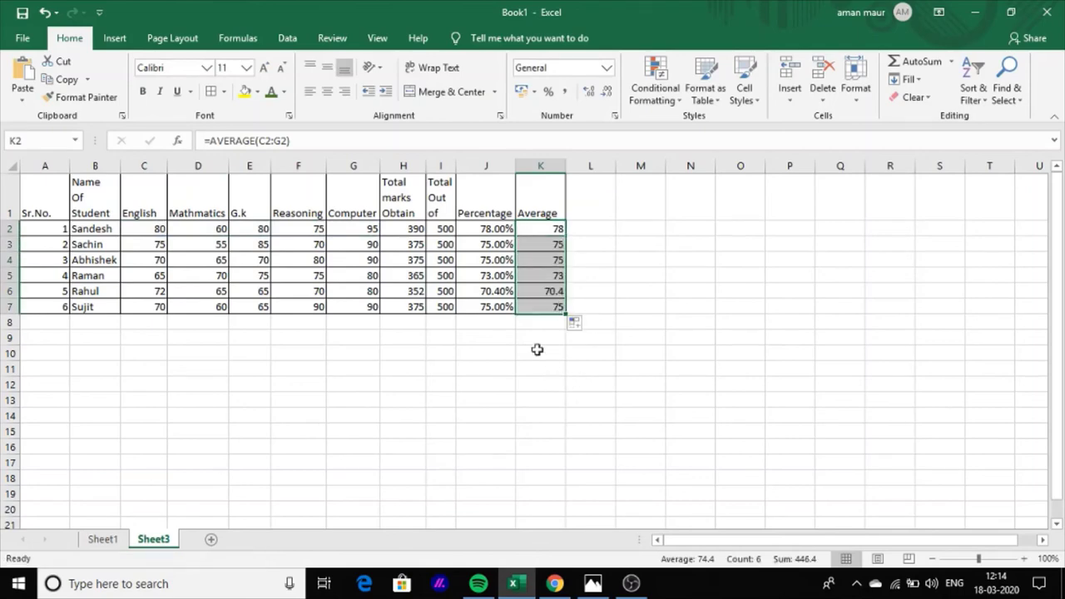
Step: Switch to Photos to review the assignment screenshot's remaining tasks on minimum and maximum percentage fills
click(594, 584)
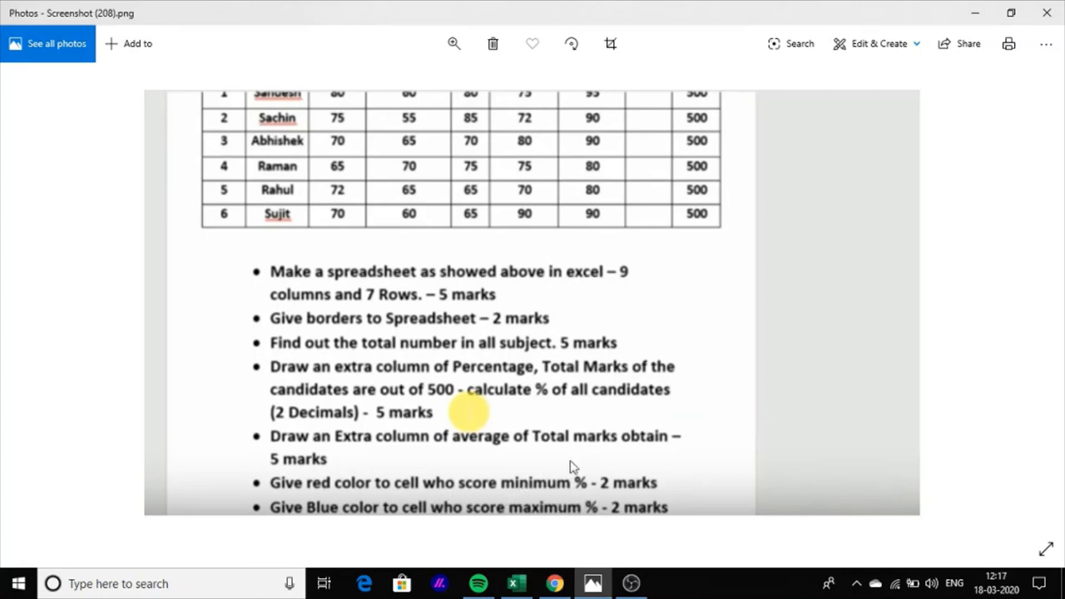
Step: Give the lowest percentage, 70.40% in J6, a standard Red fill, then recheck the assignment
click(520, 585)
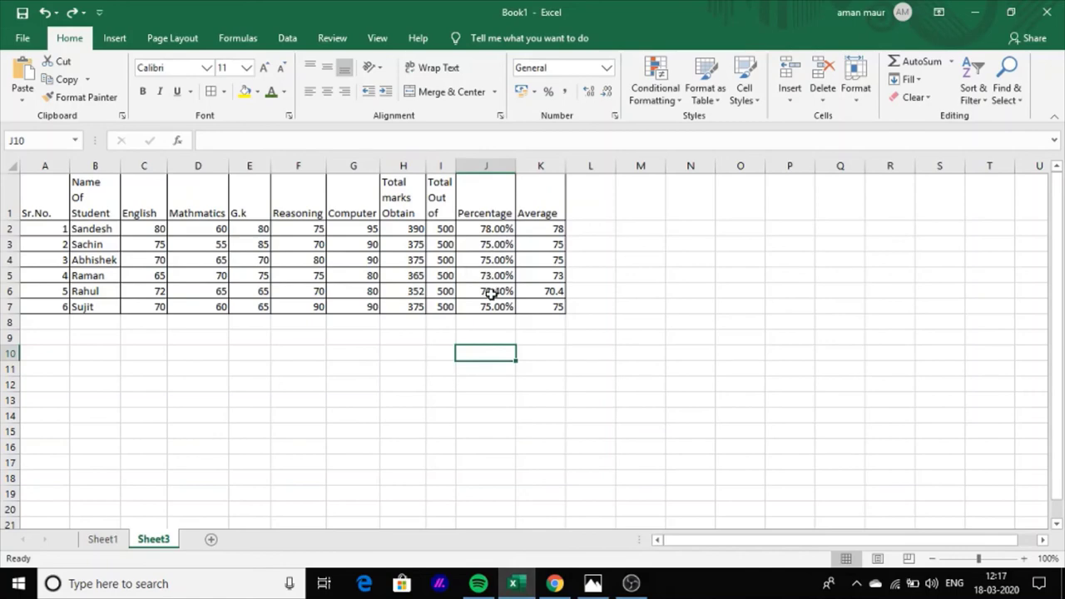
click(500, 293)
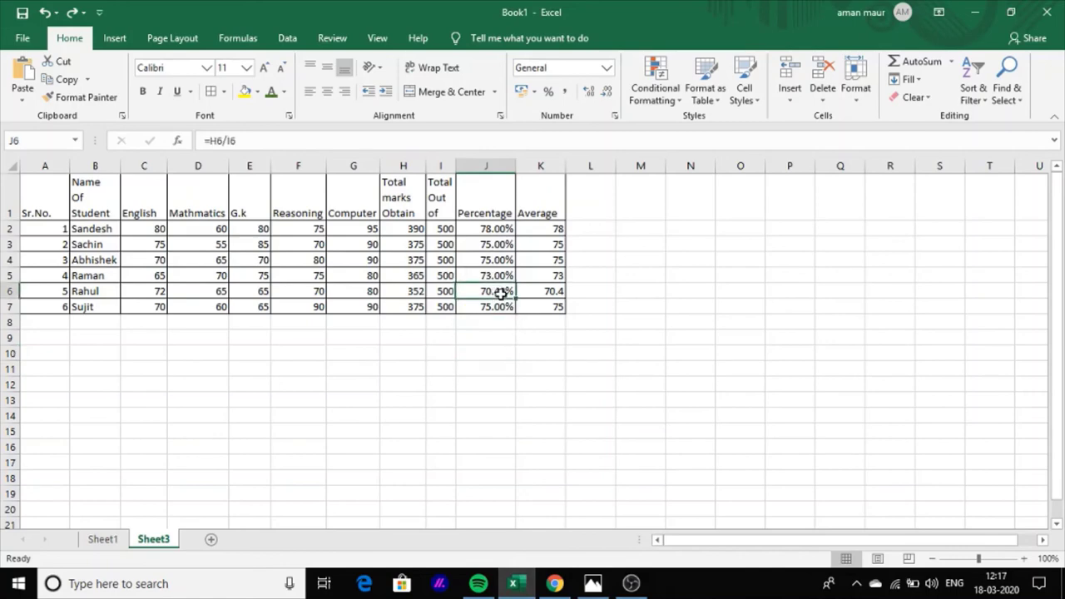
right_click(501, 294)
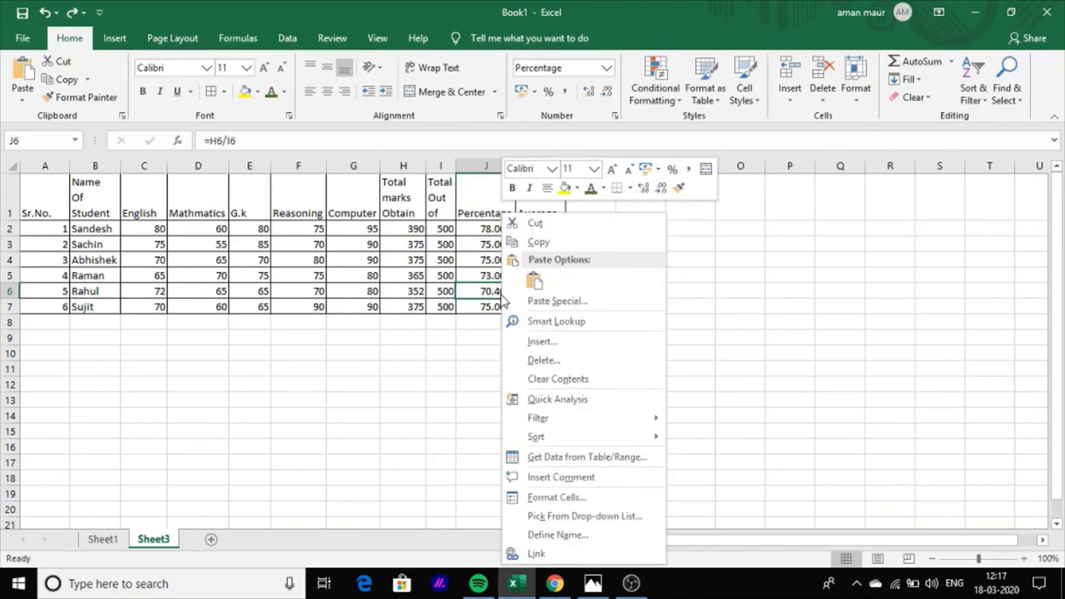
click(576, 188)
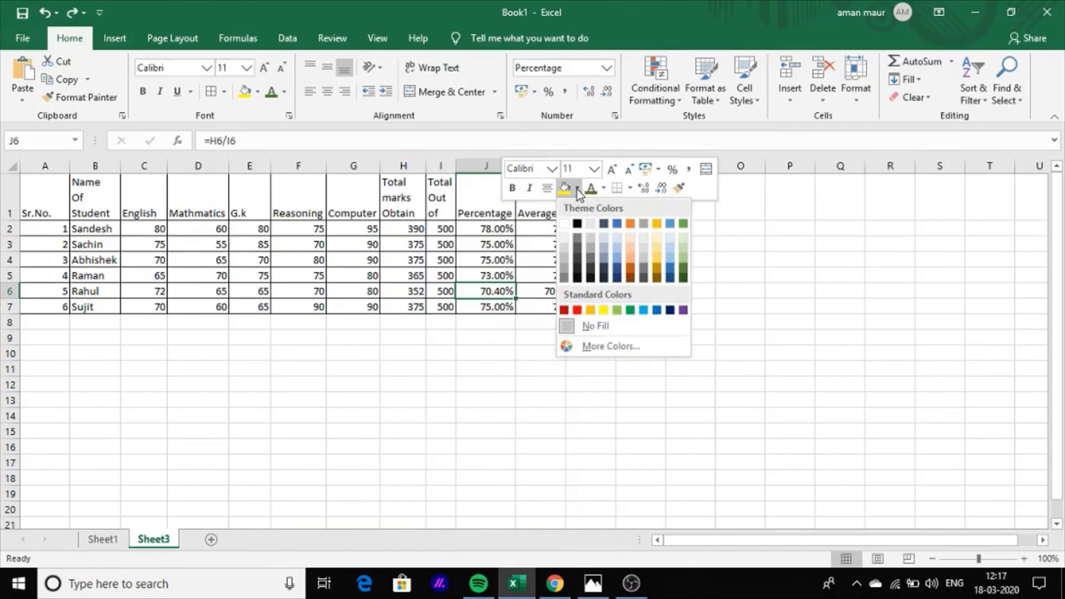
click(578, 310)
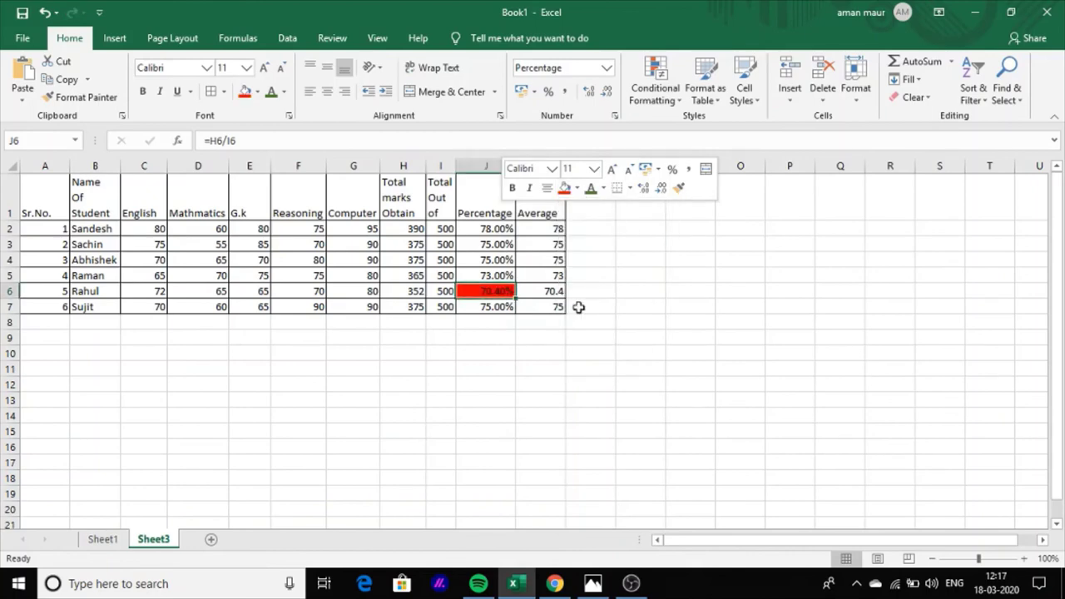
click(592, 584)
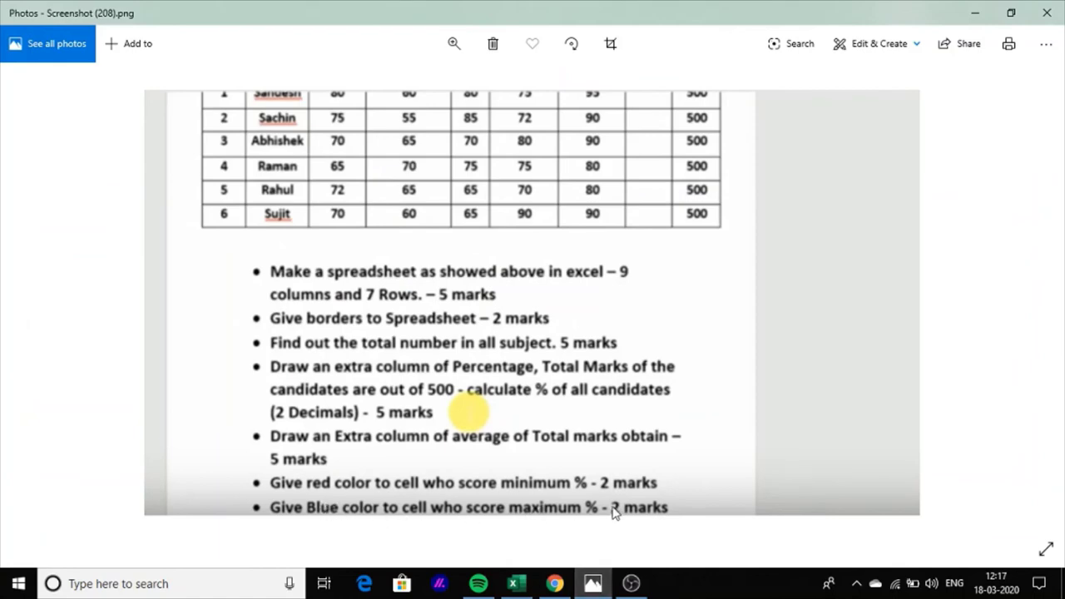
click(518, 585)
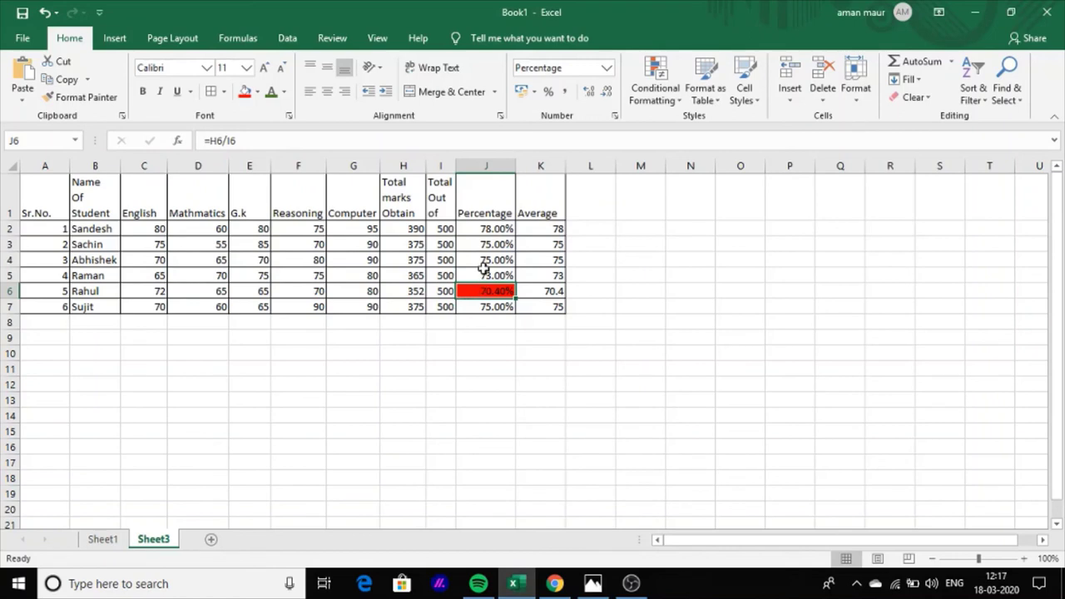
Step: Give the highest percentage, 78.00% in J2, a dark green fill, then view the assignment again
click(490, 233)
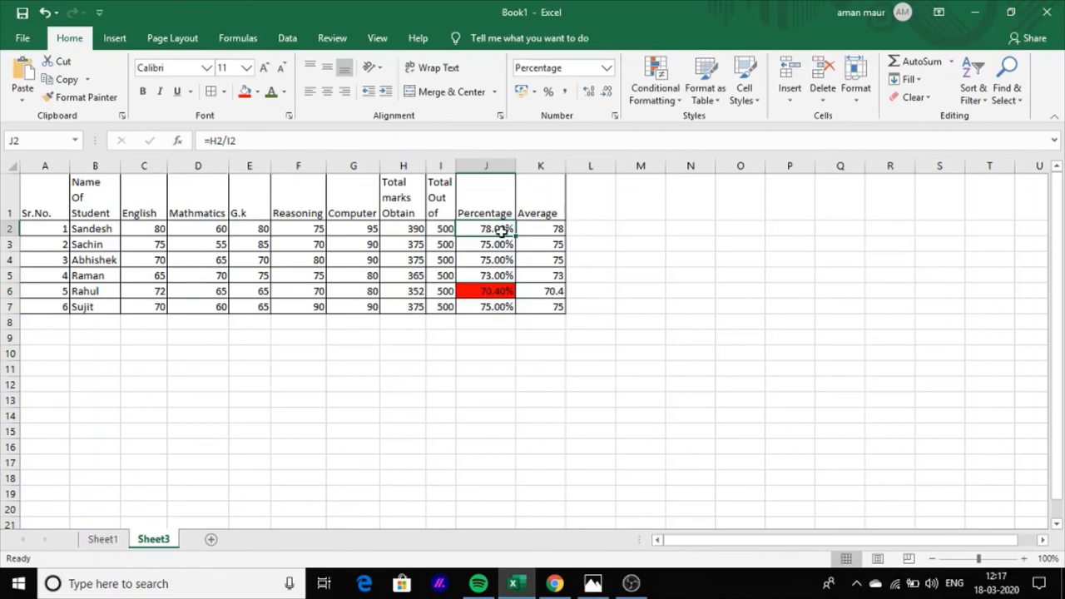
right_click(503, 232)
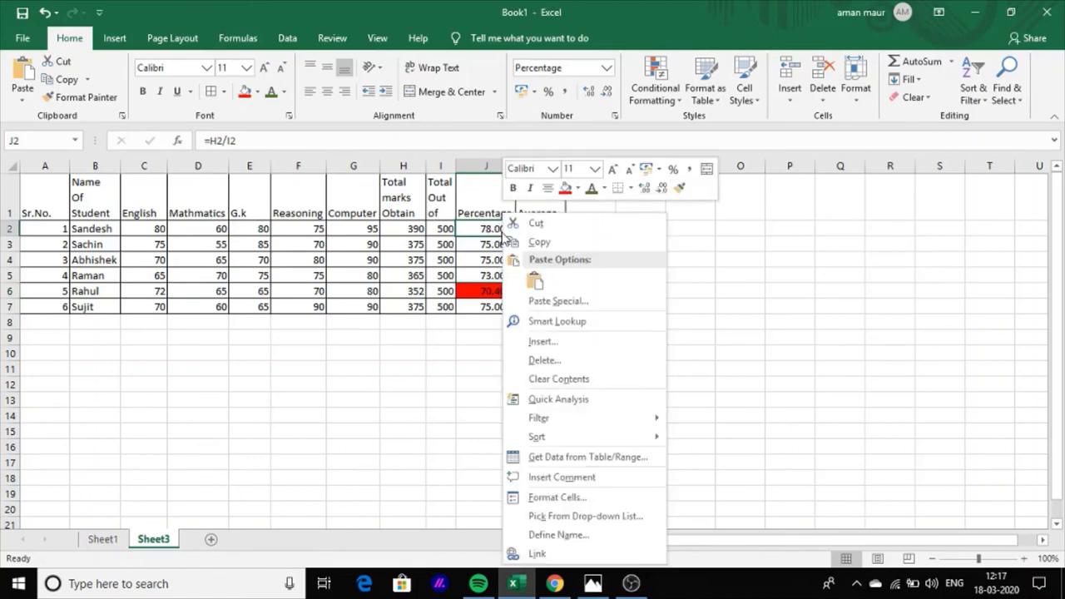
click(579, 189)
click(580, 189)
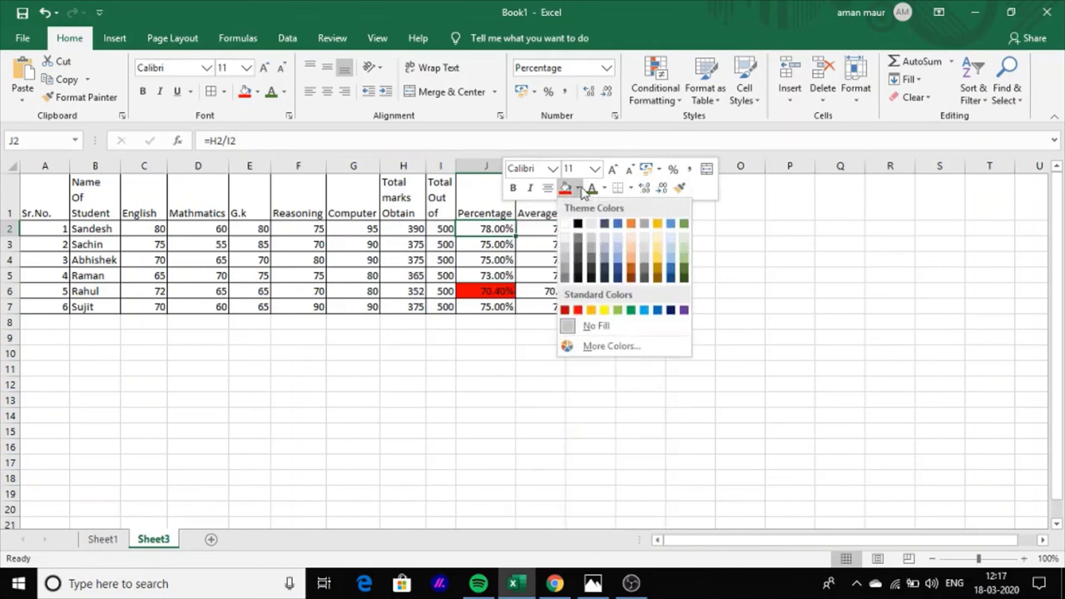
click(684, 268)
click(570, 384)
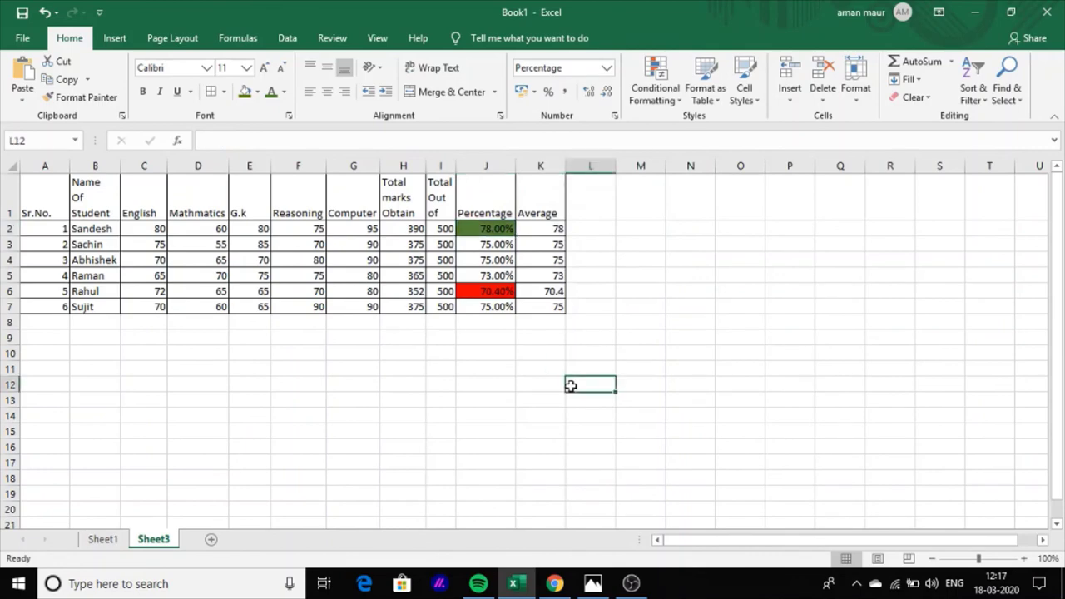
click(593, 584)
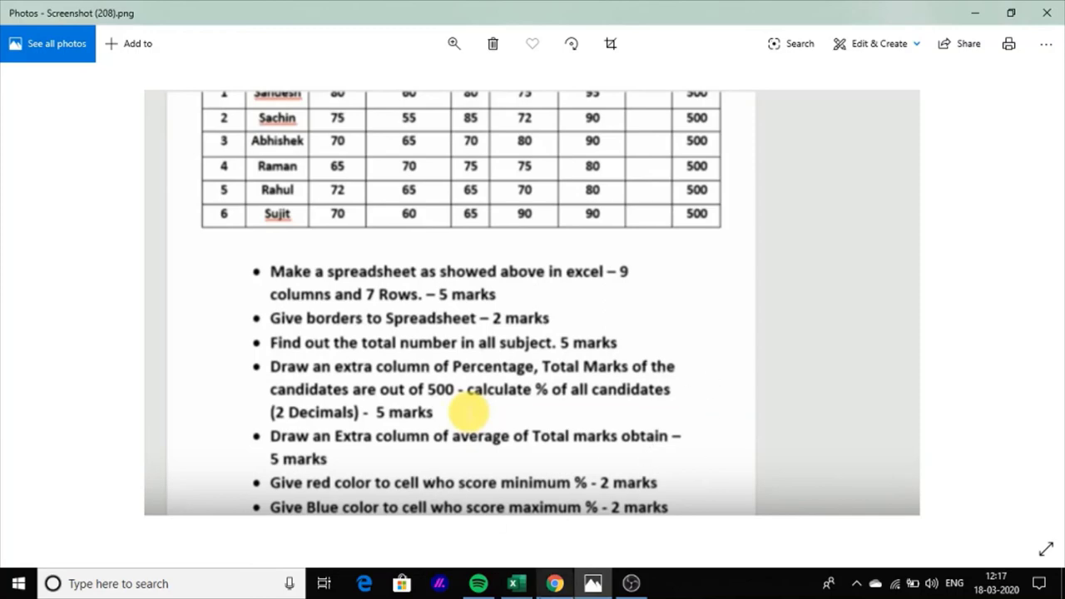
Step: Return to the Sheet3 marks table and select empty cell G14 to view the J2 and J6 fills
click(511, 584)
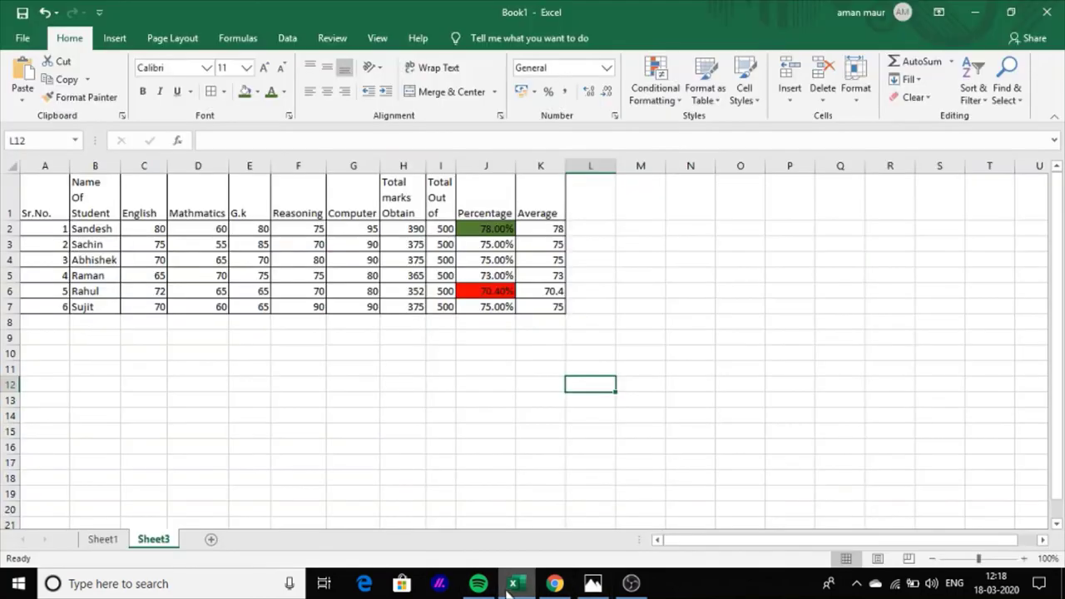
click(366, 421)
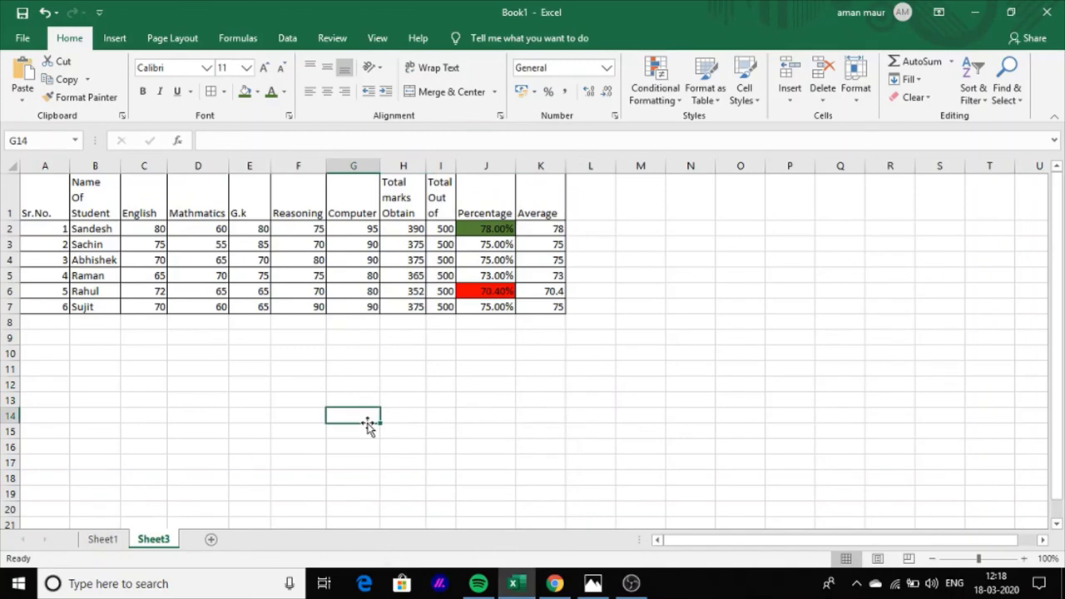